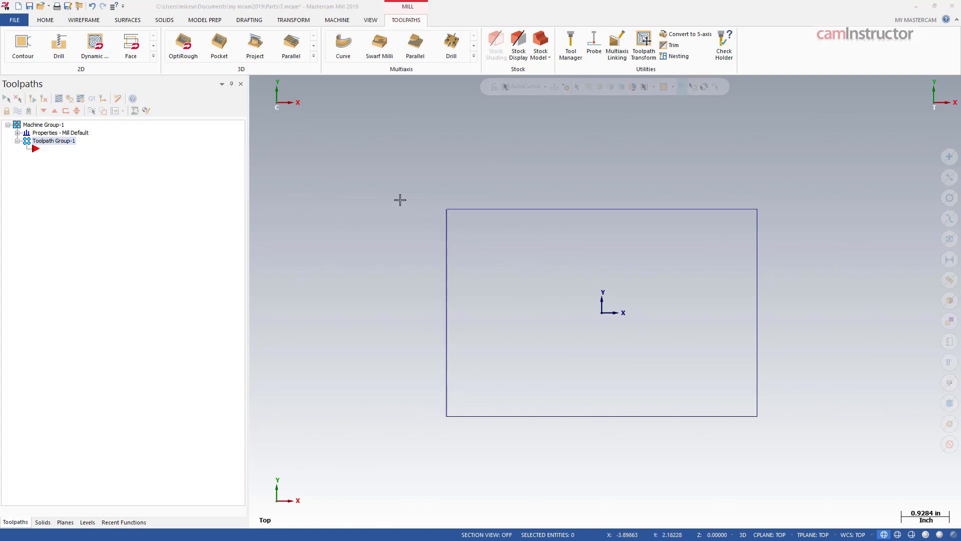
# Create a 2D Dynamic Mill toolpath using the From outside strategy with the rectangle as the machining region.
pyautogui.click(98, 54)
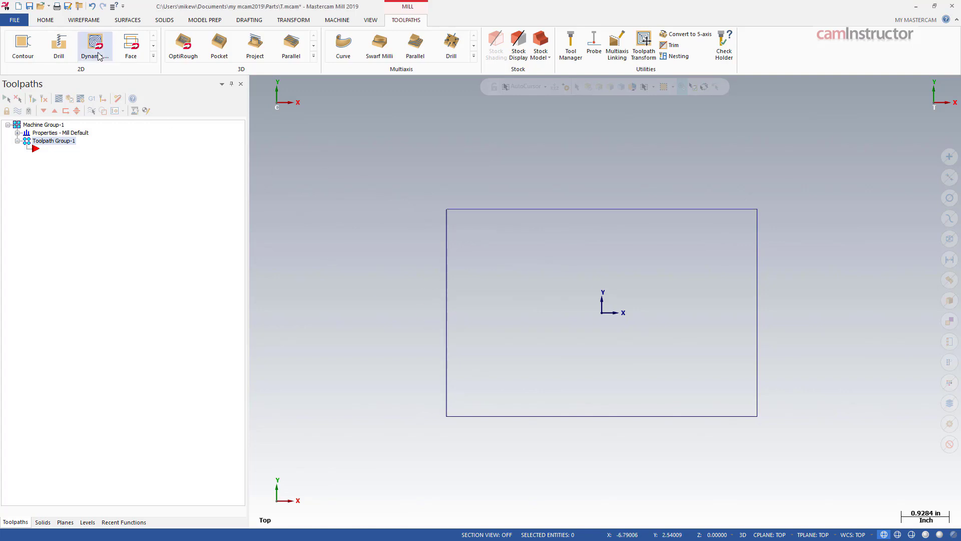
pyautogui.click(670, 159)
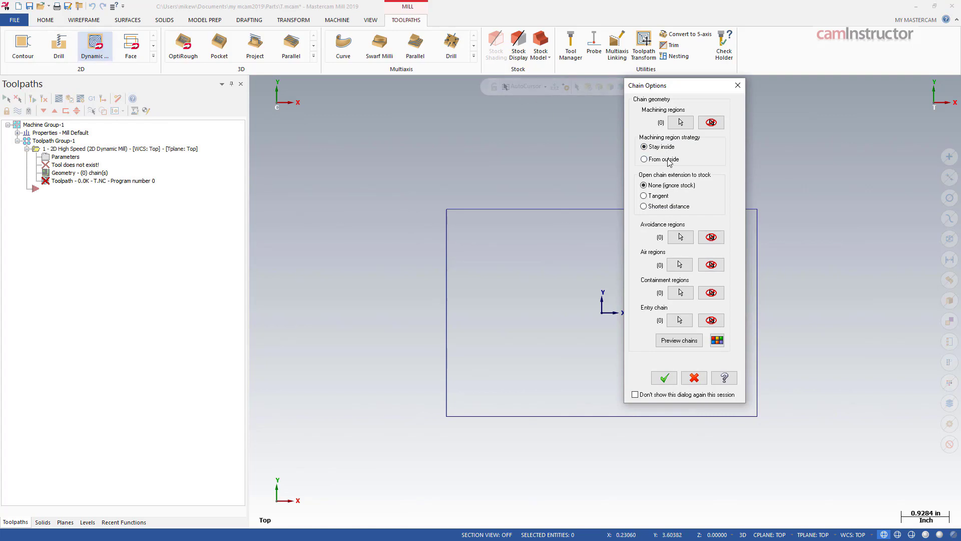
pyautogui.moveTo(684, 88); pyautogui.dragTo(258, 86)
pyautogui.click(255, 121)
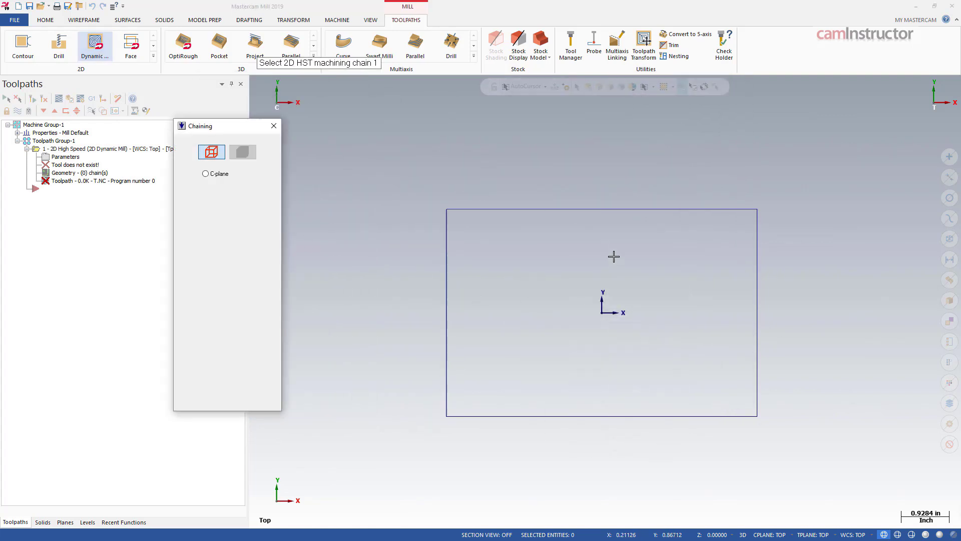
pyautogui.click(665, 209)
pyautogui.click(212, 395)
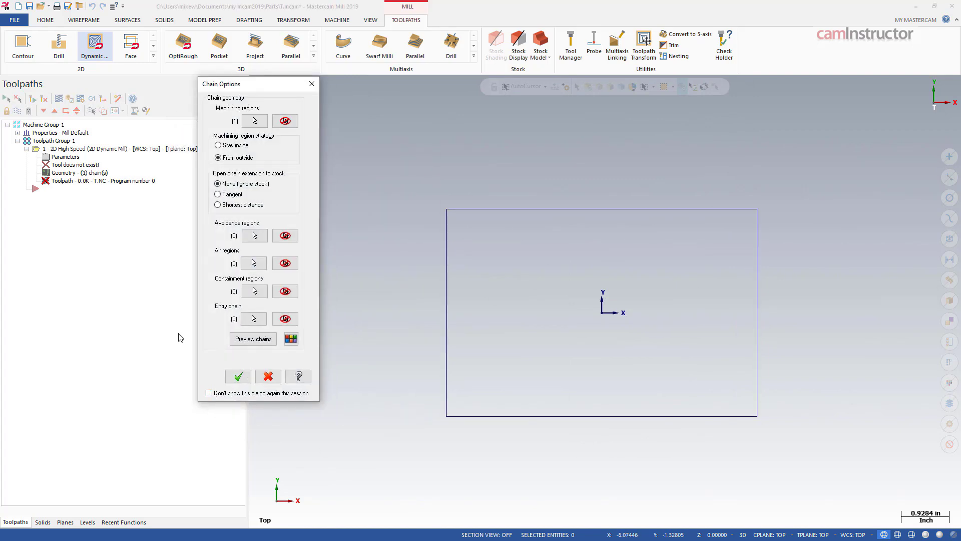
pyautogui.click(238, 377)
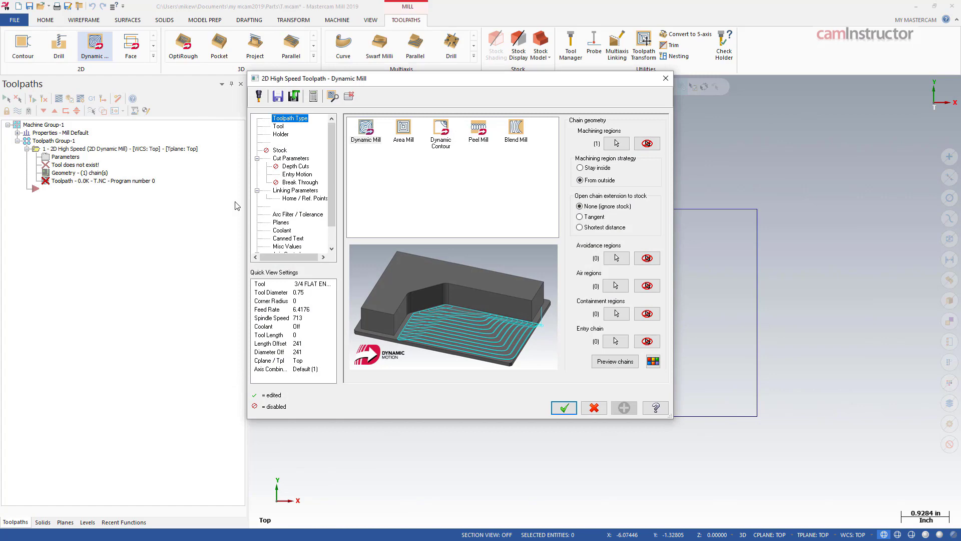
# Filter the tool library to flat endmills and assign the 1/2 FLAT ENDMILL to the toolpath.
pyautogui.click(278, 126)
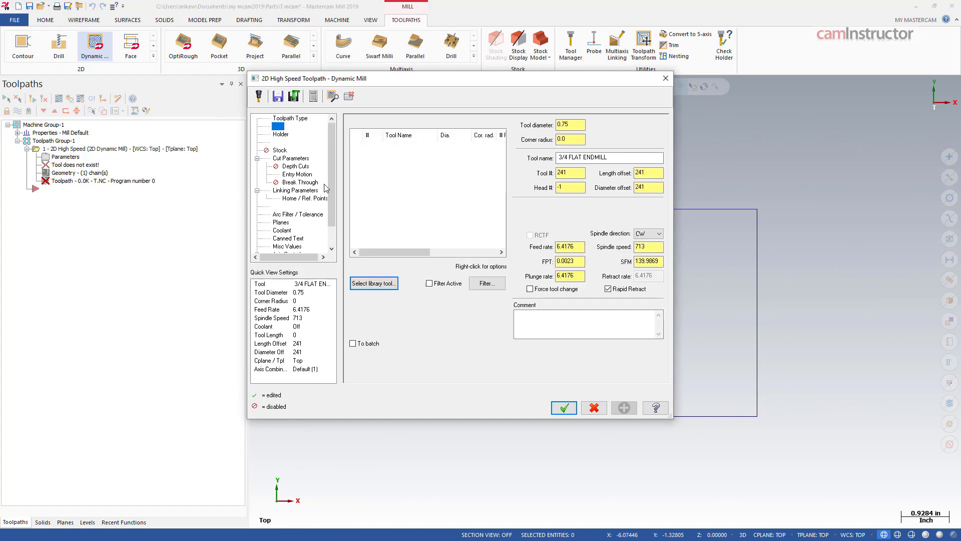
pyautogui.click(374, 283)
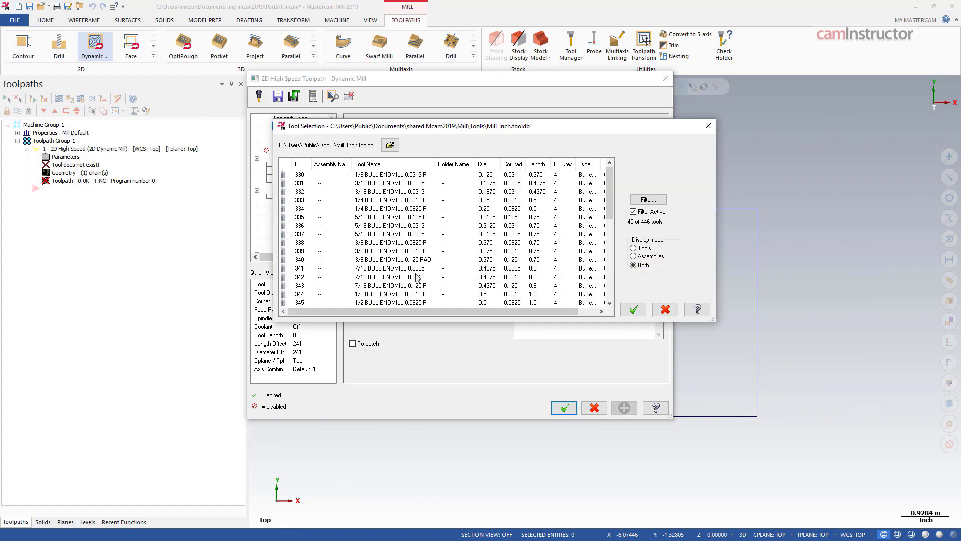
pyautogui.click(647, 199)
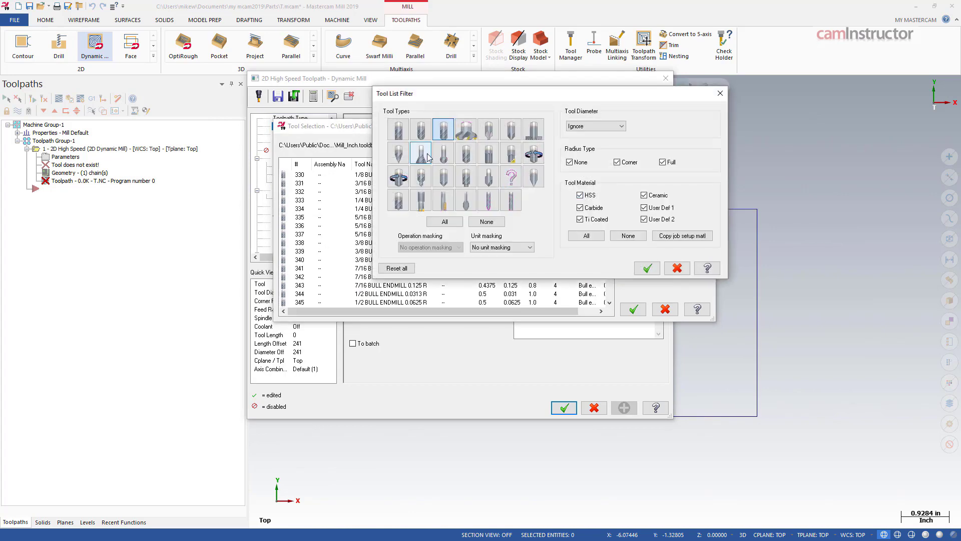
pyautogui.click(398, 129)
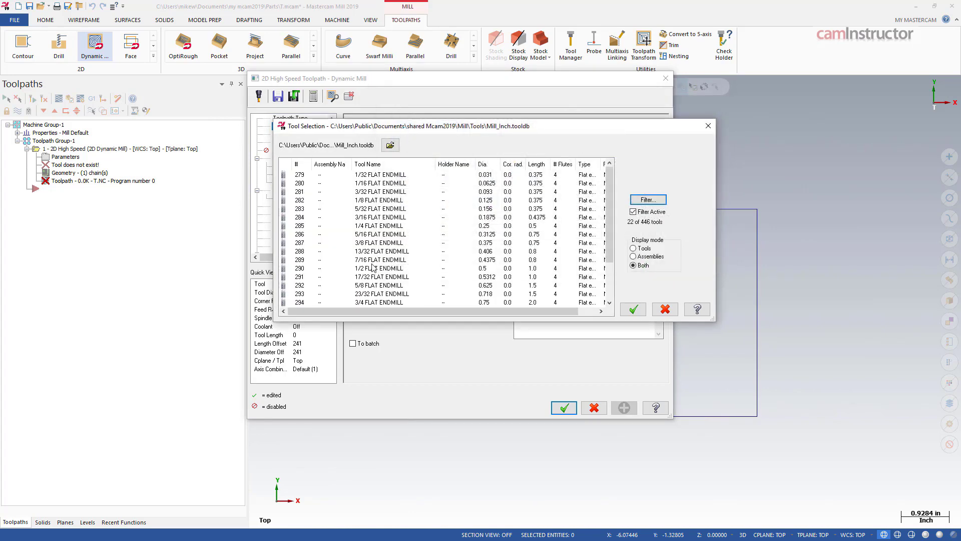
pyautogui.click(373, 268)
pyautogui.click(628, 309)
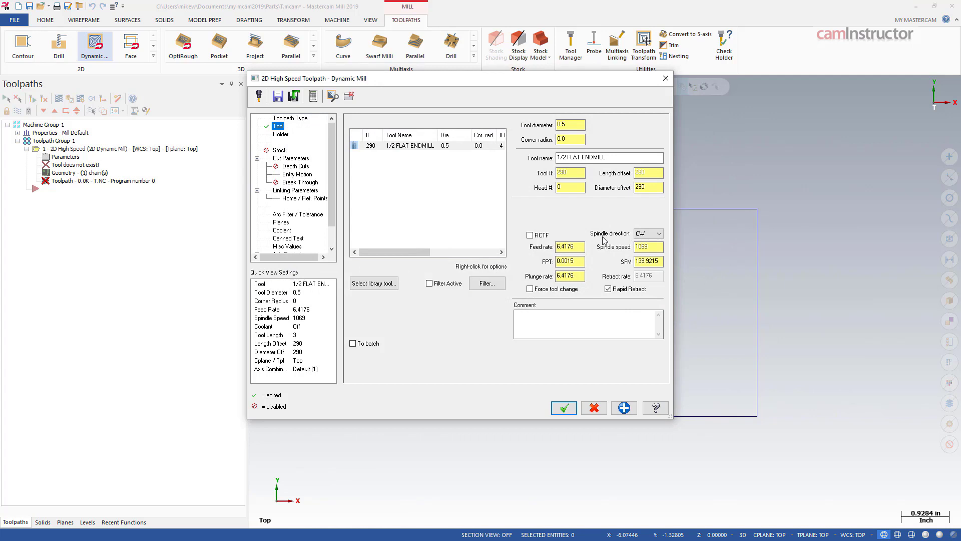
# In the cut parameters, set the stepover to 10% and the stock to leave on walls and floors to 0.
pyautogui.click(299, 159)
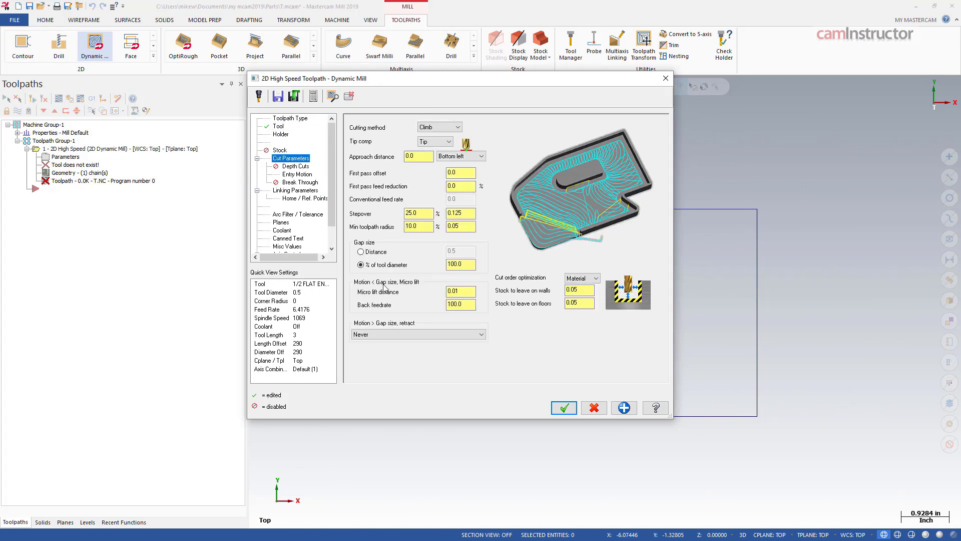
pyautogui.click(425, 214)
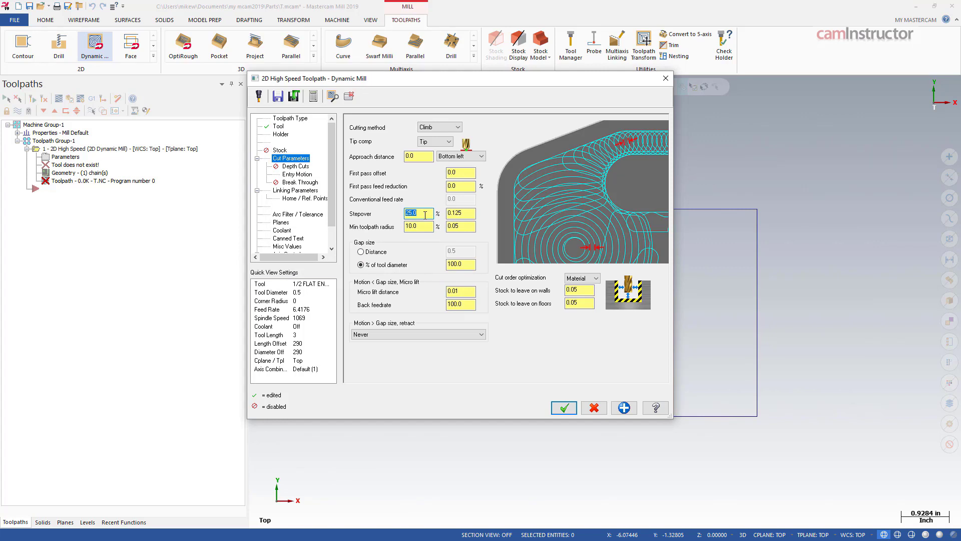
pyautogui.write('10')
pyautogui.press('Tab')
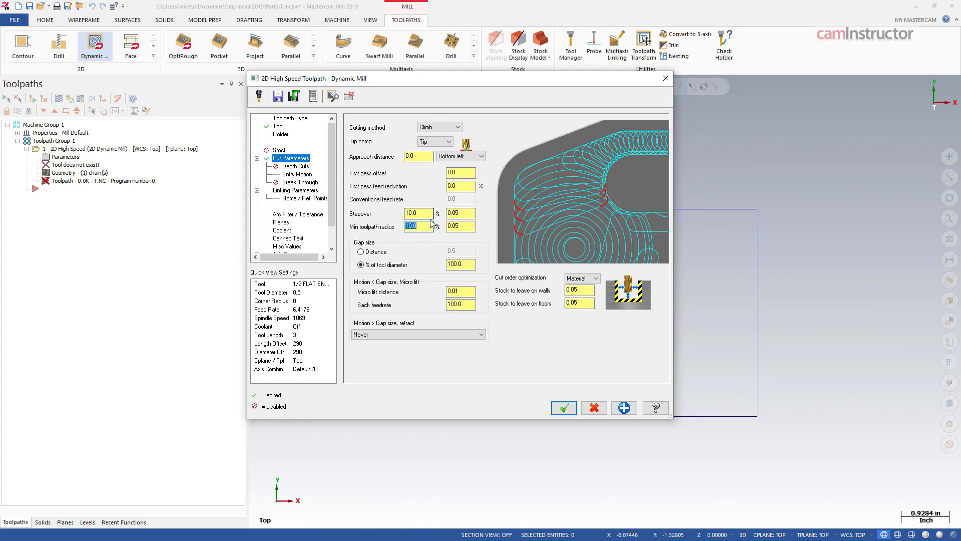
pyautogui.click(590, 289)
pyautogui.write('0.0')
pyautogui.press('Tab')
pyautogui.write('0')
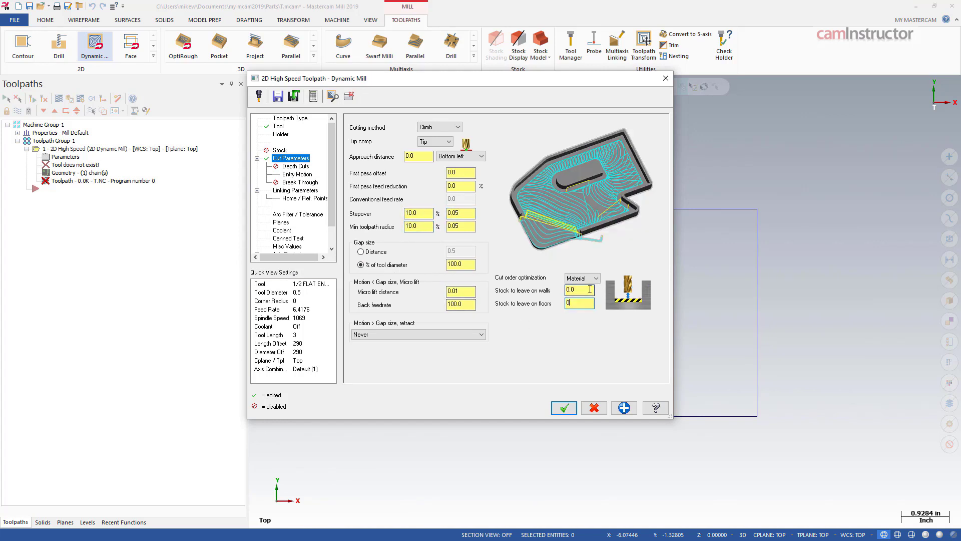
pyautogui.press('Tab')
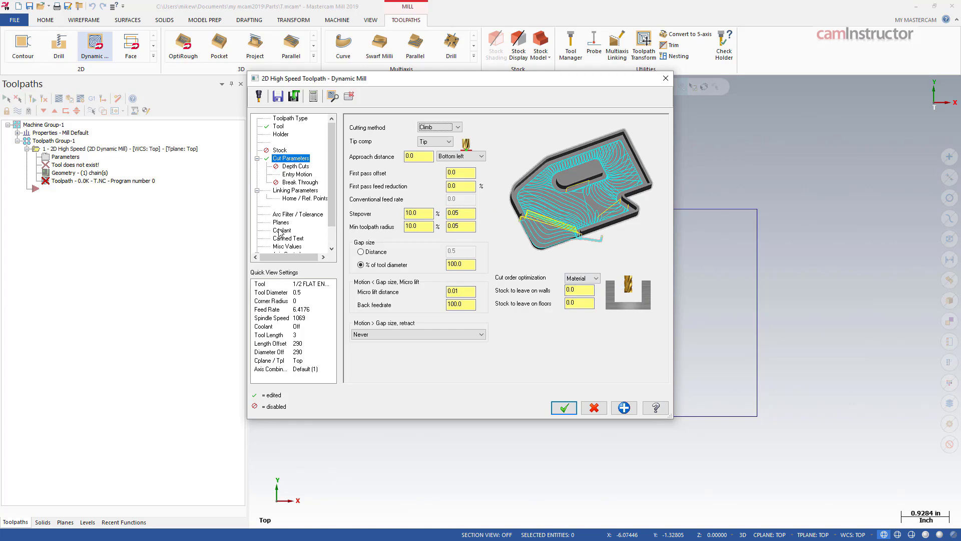
# Enable line/arc filtering with a 30% cut and 70% line/arc tolerance split, set the total tolerance to 0.002, and generate the toolpath.
pyautogui.click(292, 215)
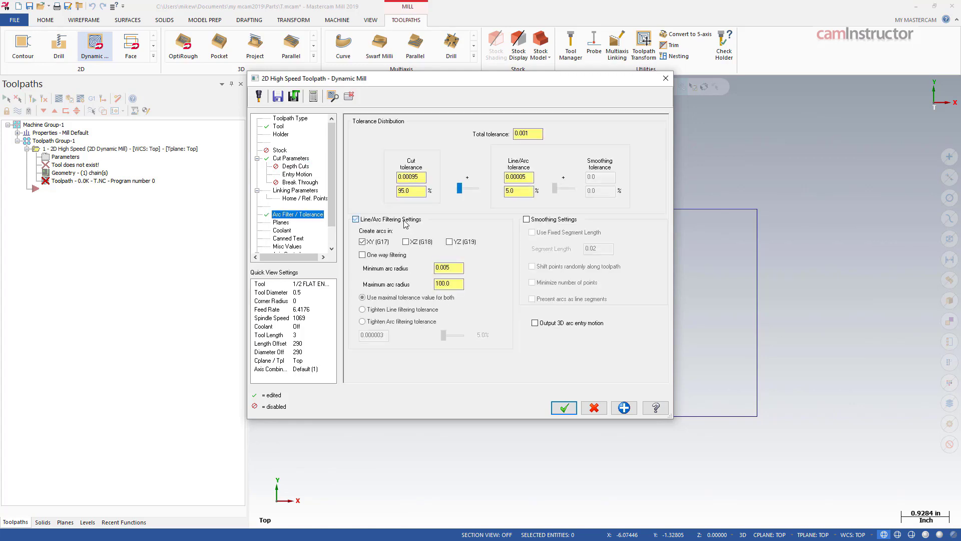
pyautogui.moveTo(459, 188); pyautogui.dragTo(471, 185)
pyautogui.doubleClick(523, 133)
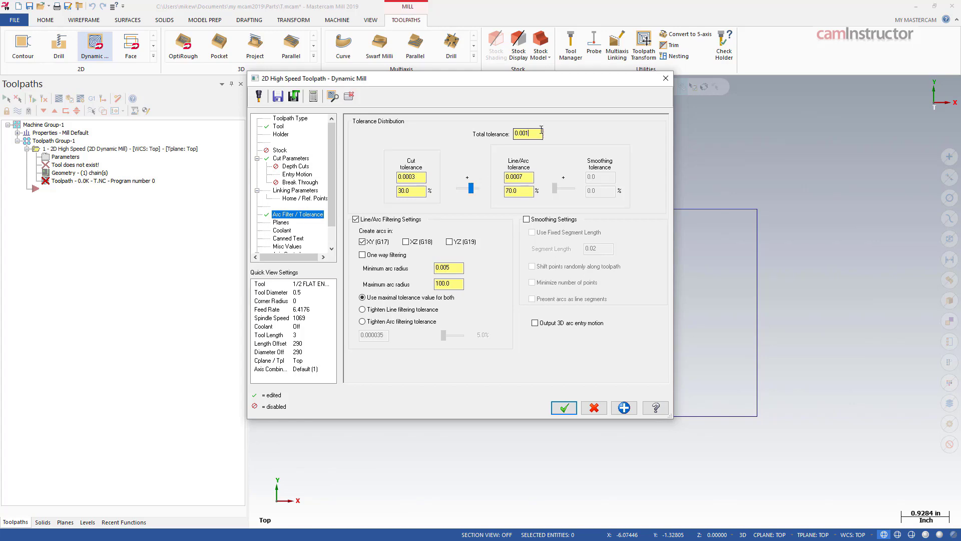
pyautogui.write('.002')
pyautogui.click(564, 407)
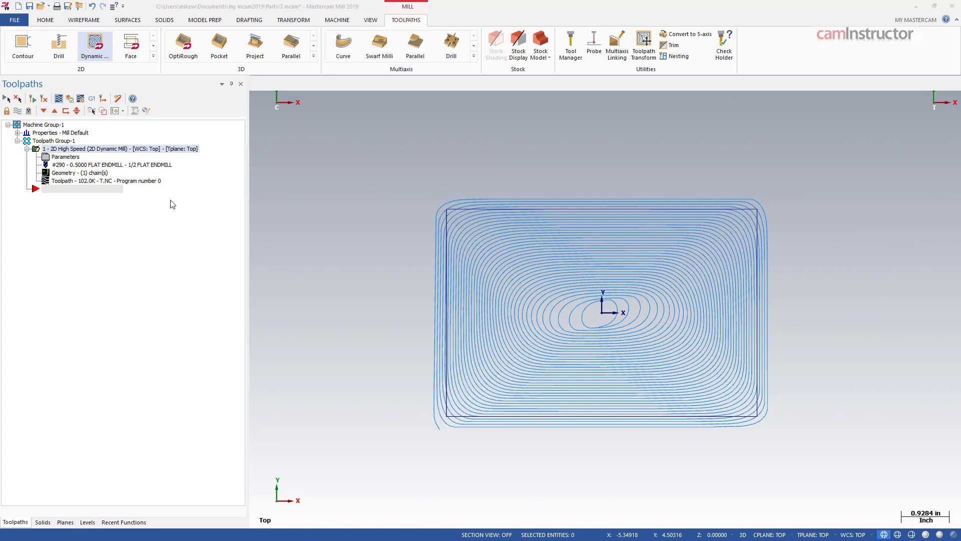
# Backplot the Dynamic Mill toolpath partway through its motion, then close the backplot.
pyautogui.hotkey('alt', 't')
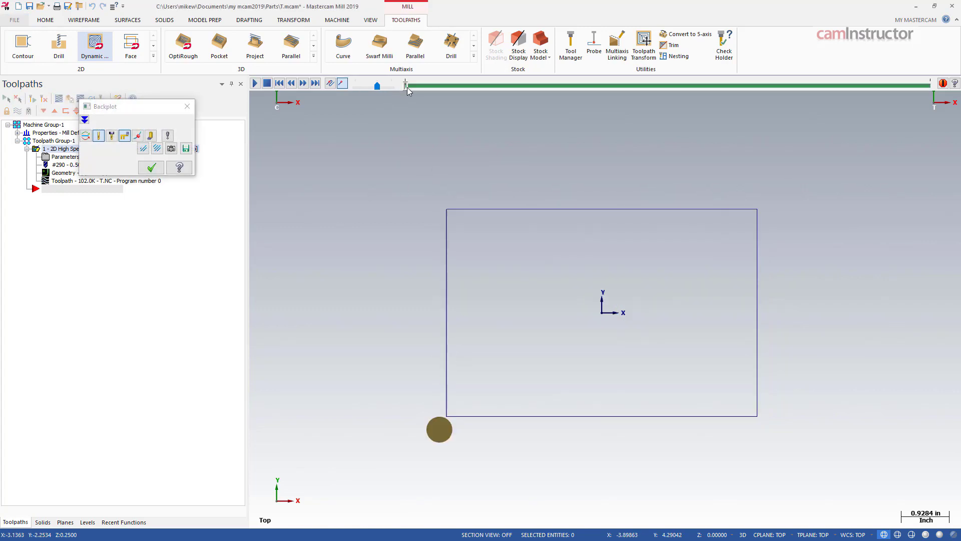
pyautogui.moveTo(408, 87); pyautogui.dragTo(766, 145)
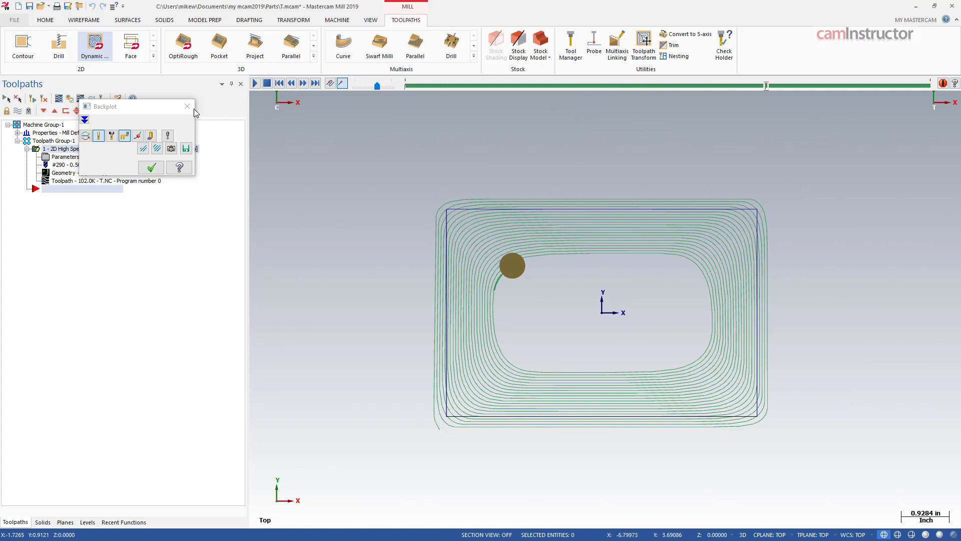
pyautogui.press('Escape')
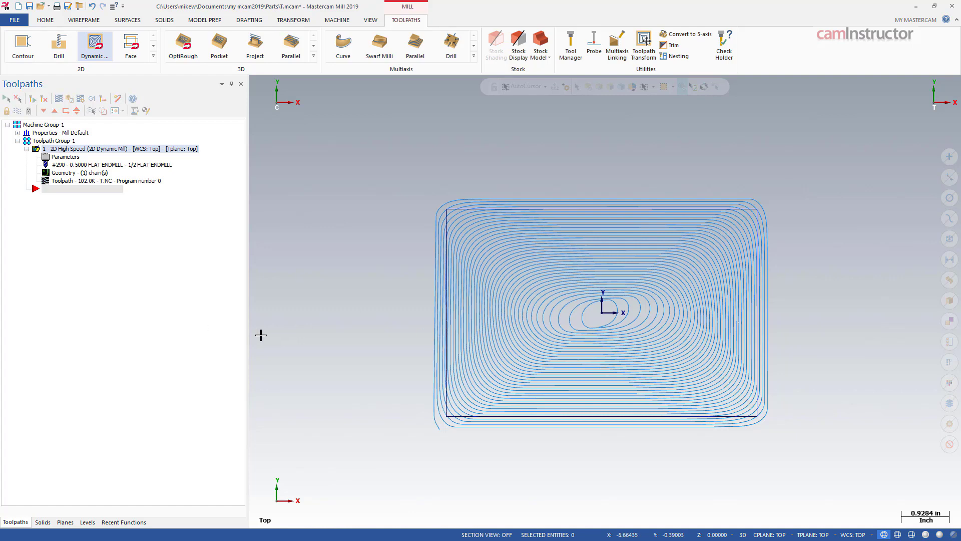
# Measure the distance between the two outermost toolpath passes beside the rectangle's left edge and inspect the X spacing.
pyautogui.scroll(2, 530, 323)
pyautogui.scroll(2, 399, 320)
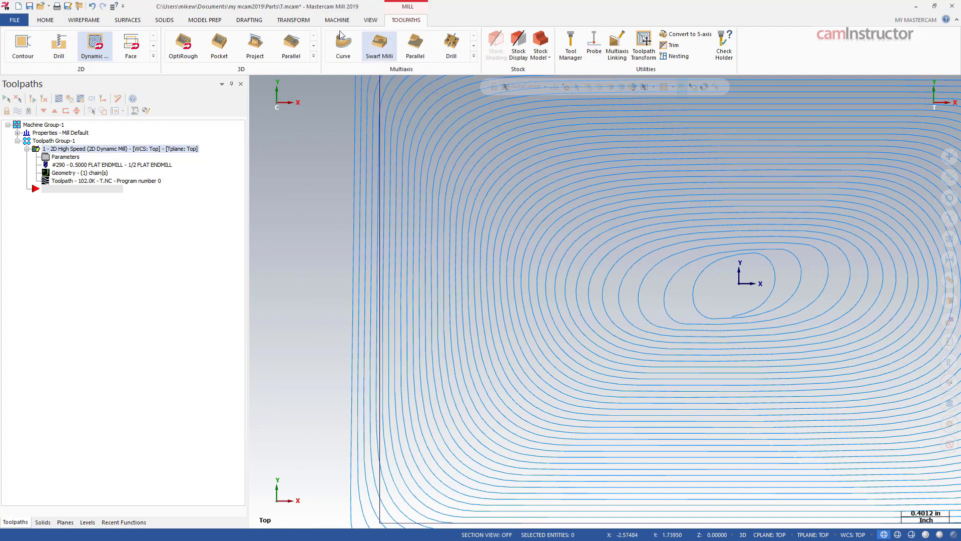
pyautogui.click(45, 20)
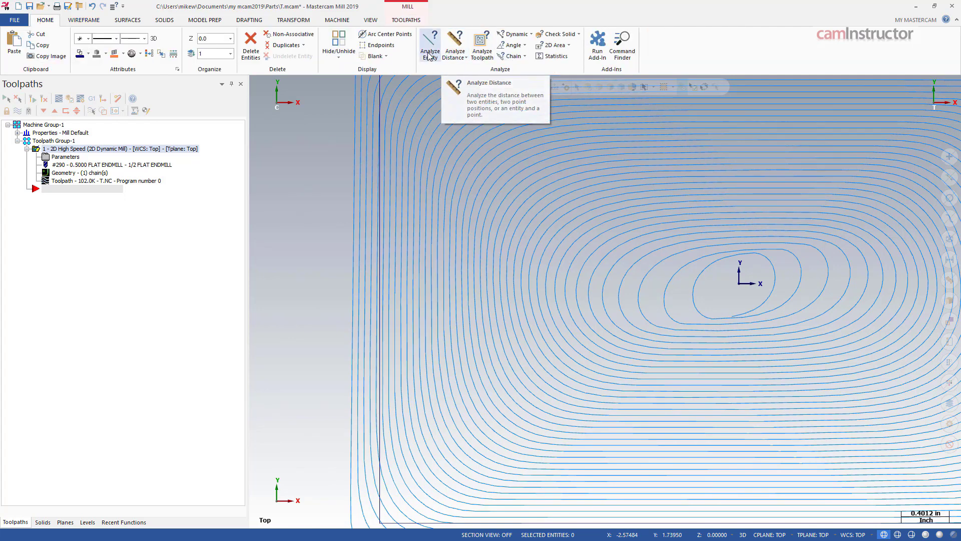
pyautogui.click(454, 45)
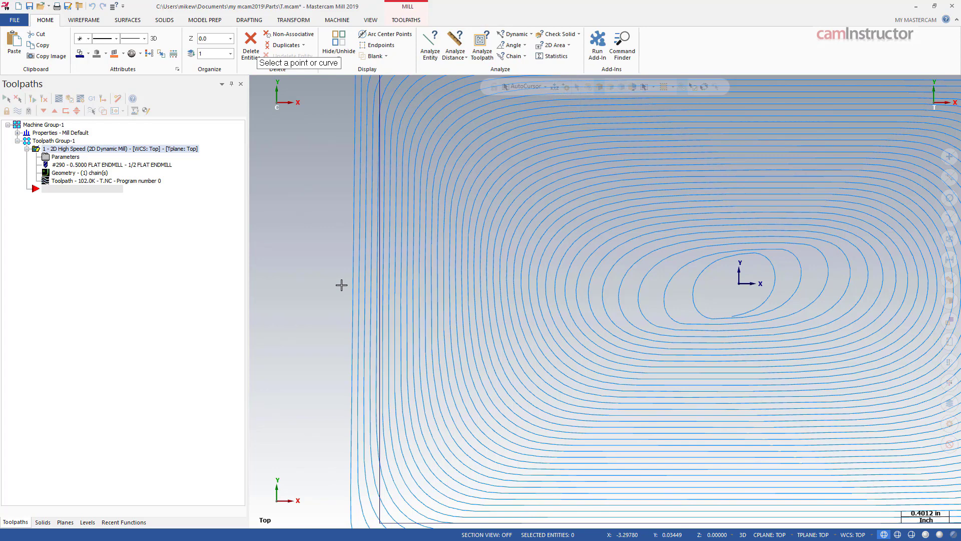
pyautogui.scroll(5, 334, 296)
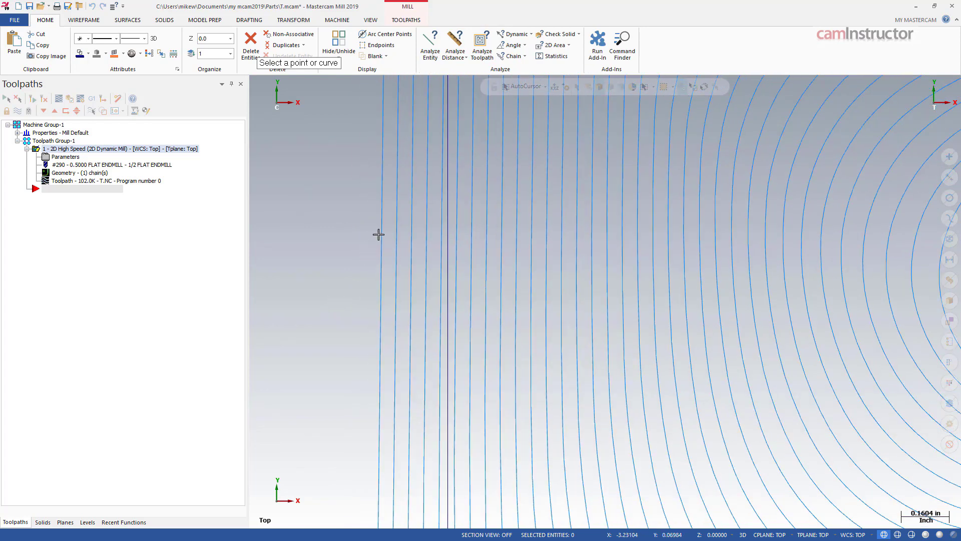
pyautogui.click(382, 233)
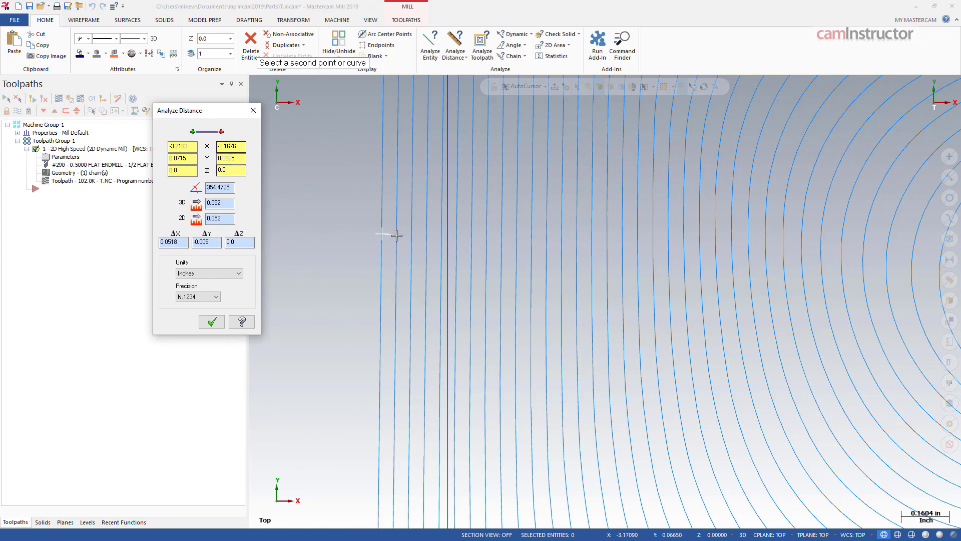
pyautogui.click(397, 234)
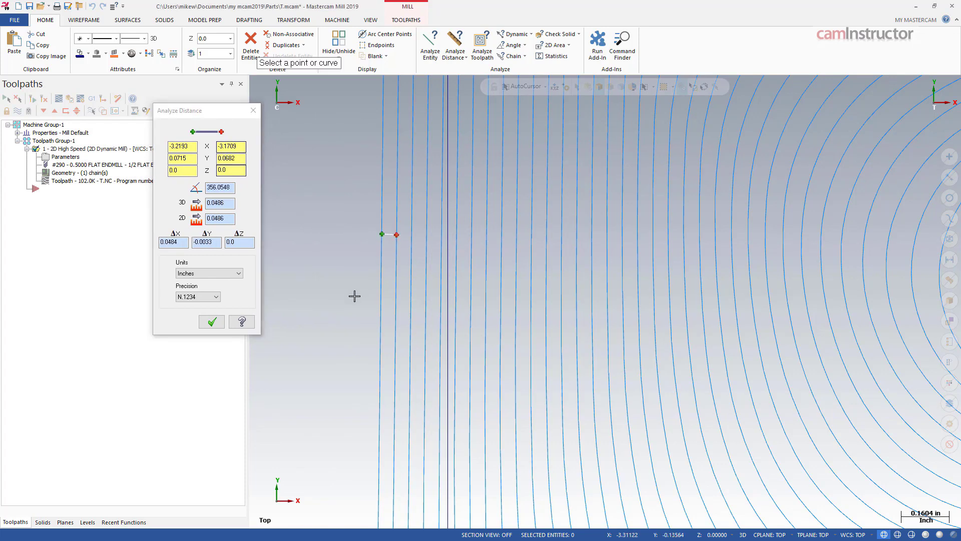
pyautogui.doubleClick(184, 242)
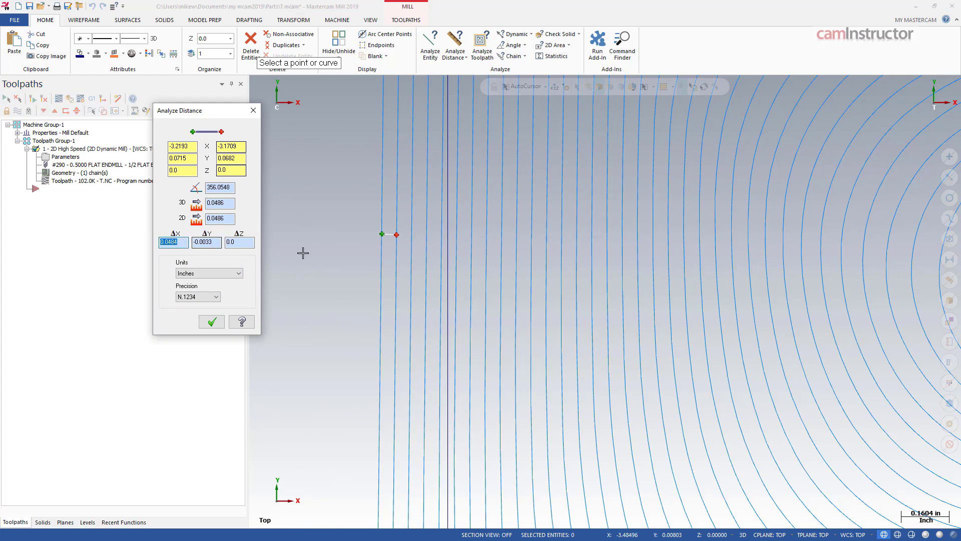
pyautogui.scroll(5, 386, 241)
pyautogui.scroll(2, 381, 231)
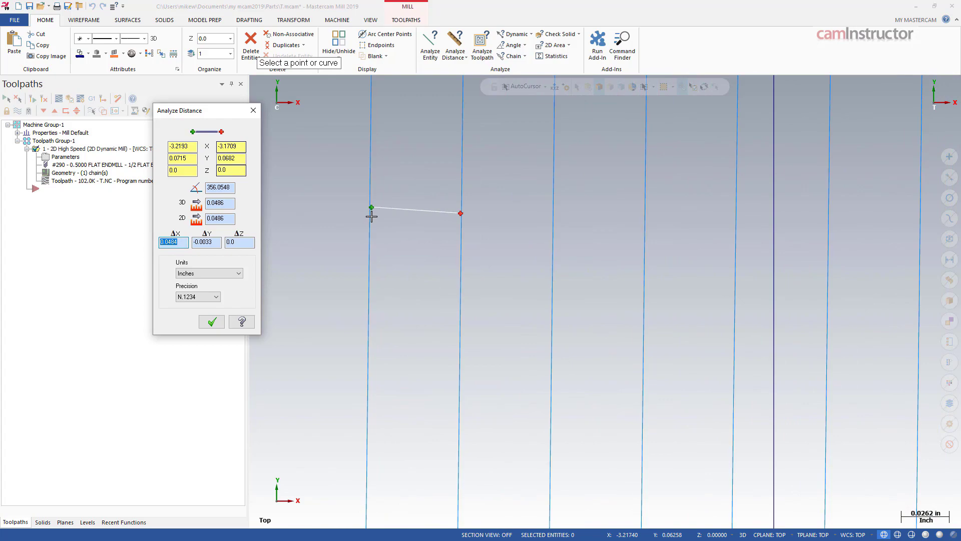
pyautogui.scroll(-4, 359, 240)
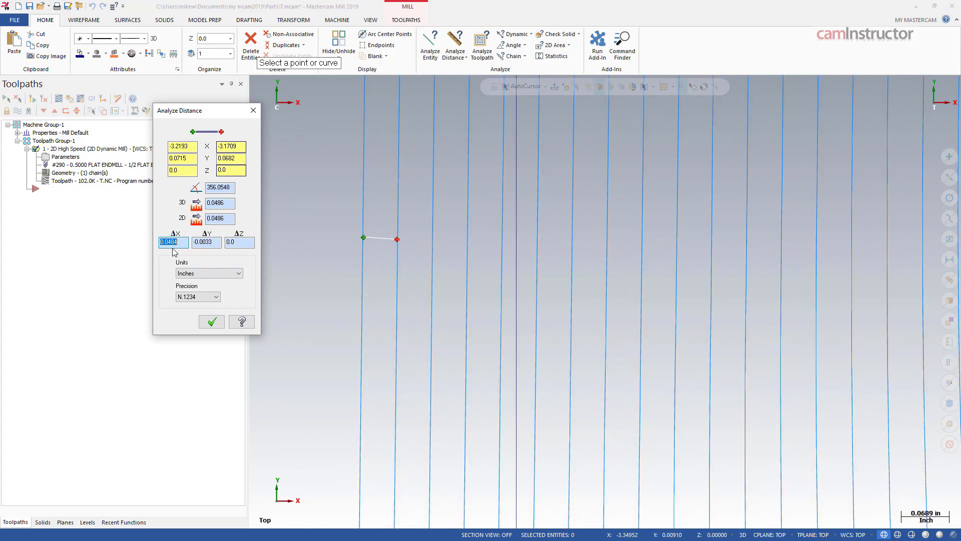
# Measure the distance between two adjacent inner passes left of the toolpath's center, inspect the X spacing, and end the measurement.
pyautogui.scroll(-6, 354, 251)
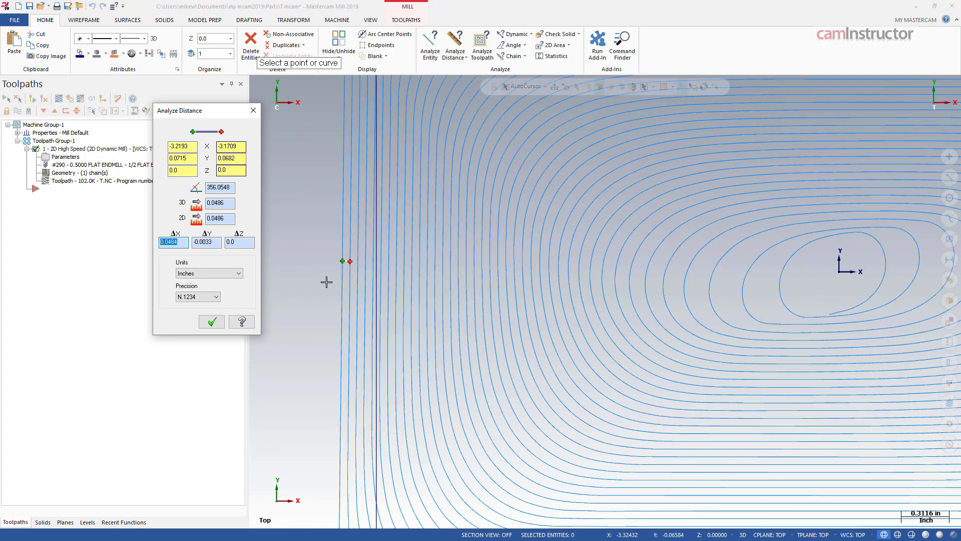
pyautogui.scroll(-2, 326, 282)
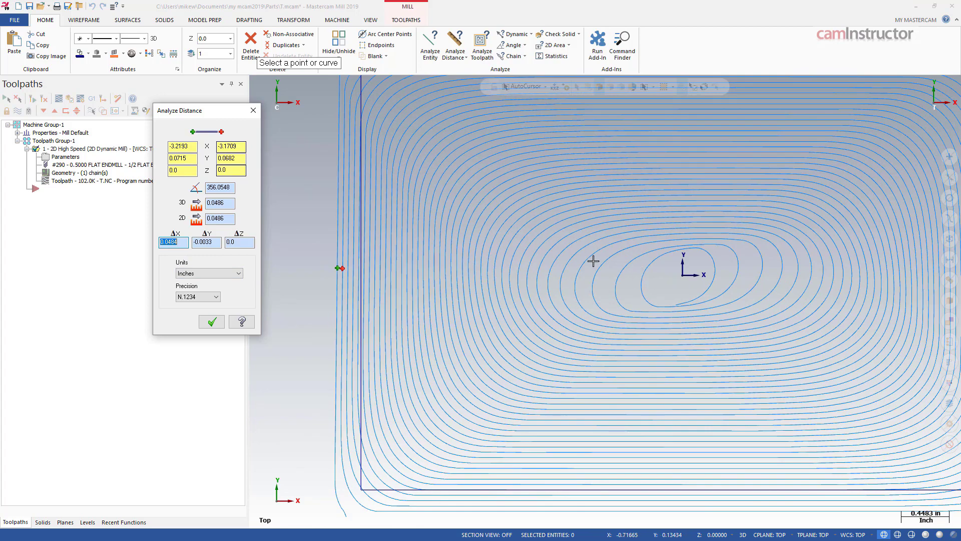
pyautogui.scroll(2, 613, 287)
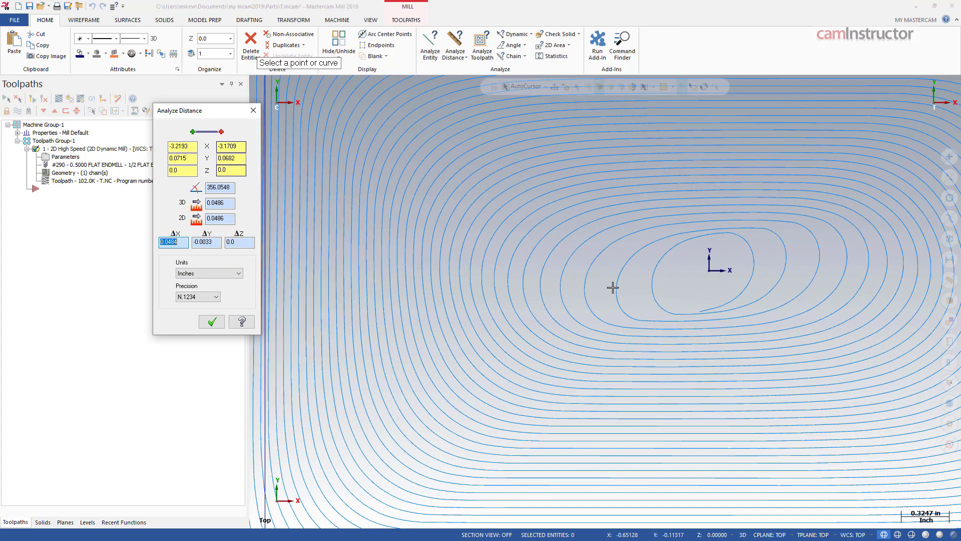
pyautogui.scroll(4, 613, 287)
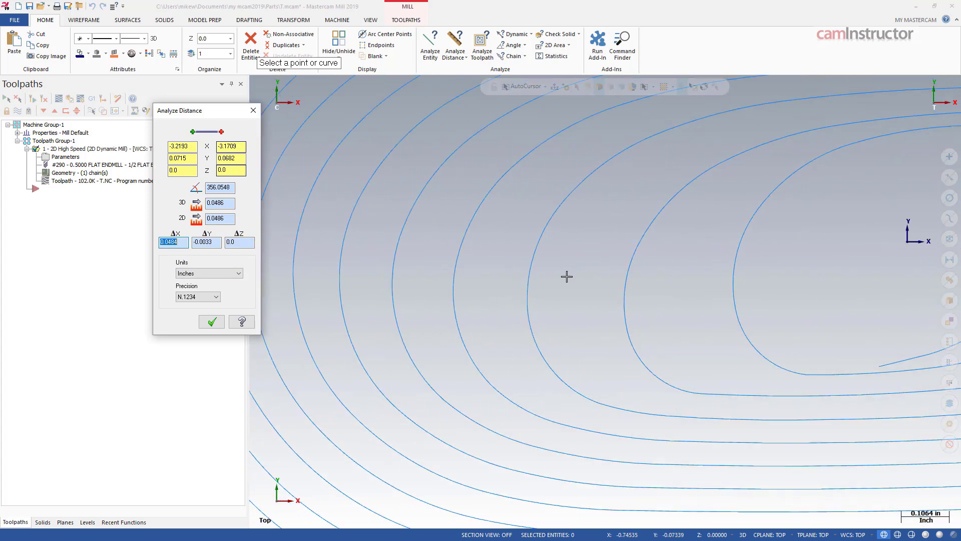
pyautogui.click(528, 297)
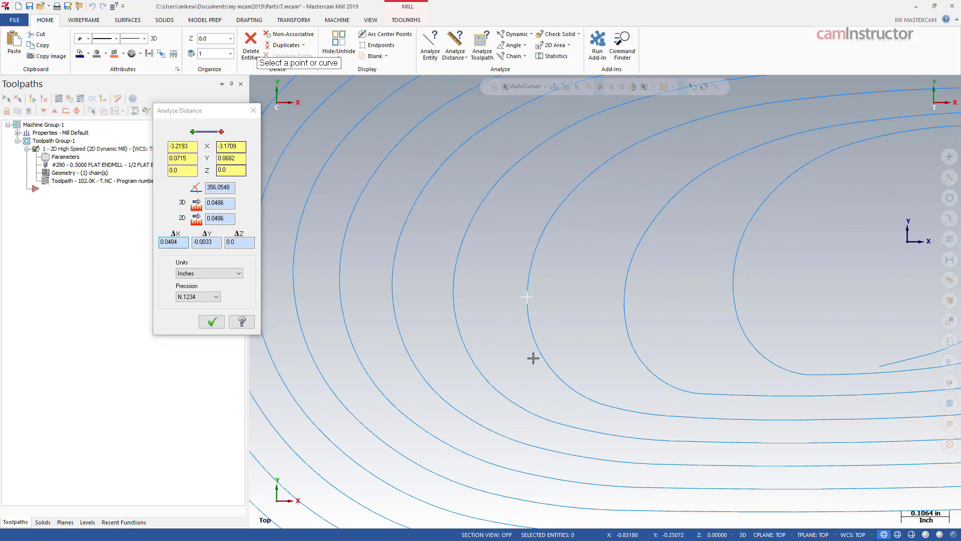
pyautogui.click(625, 299)
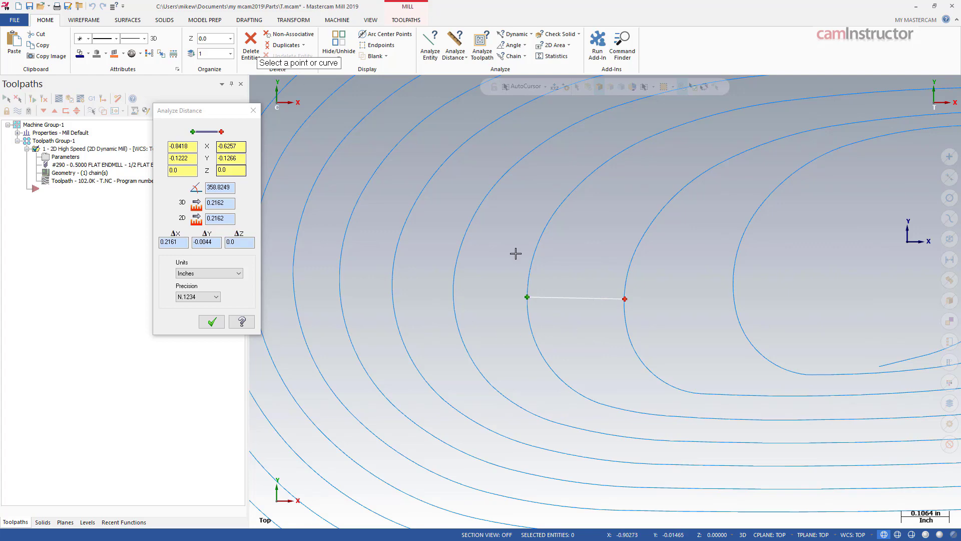
pyautogui.scroll(2, 646, 307)
pyautogui.doubleClick(181, 242)
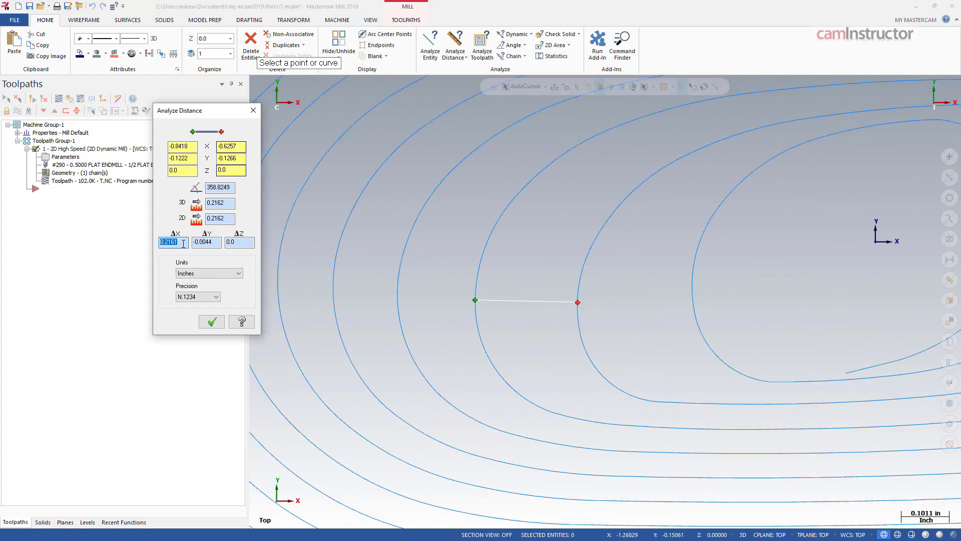
pyautogui.scroll(-6, 596, 215)
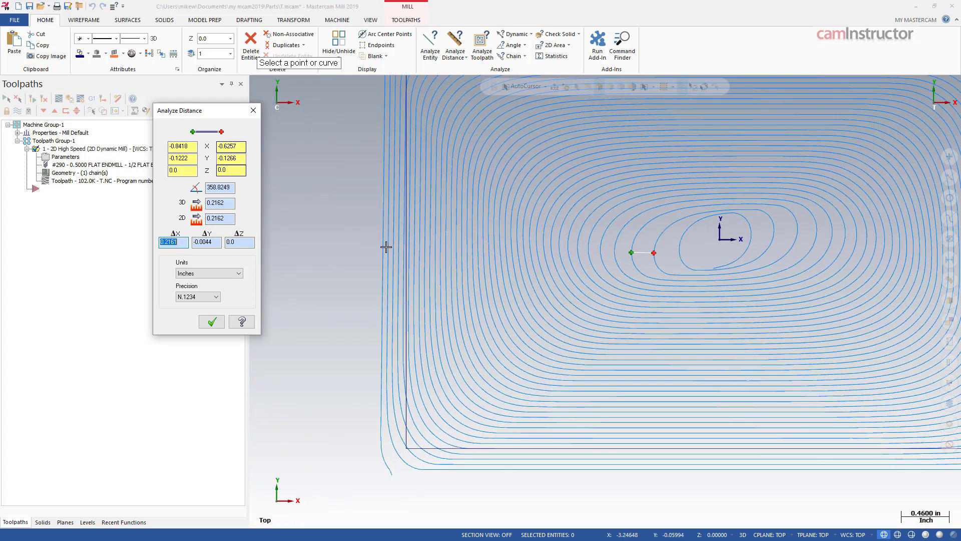
pyautogui.click(254, 110)
# Review the stepover in the Dynamic Mill cut parameters against the full toolpath, closing the parameters without changes.
pyautogui.click(75, 163)
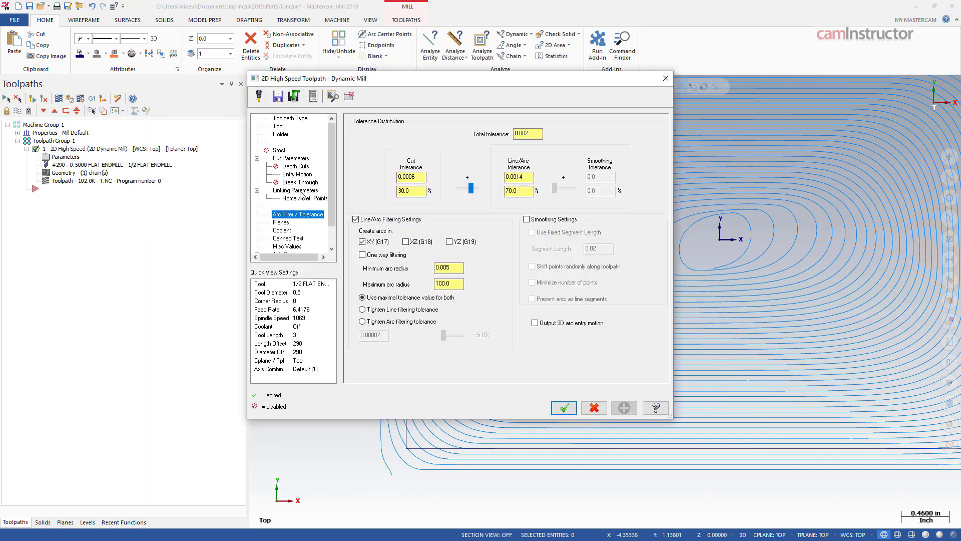
pyautogui.doubleClick(468, 214)
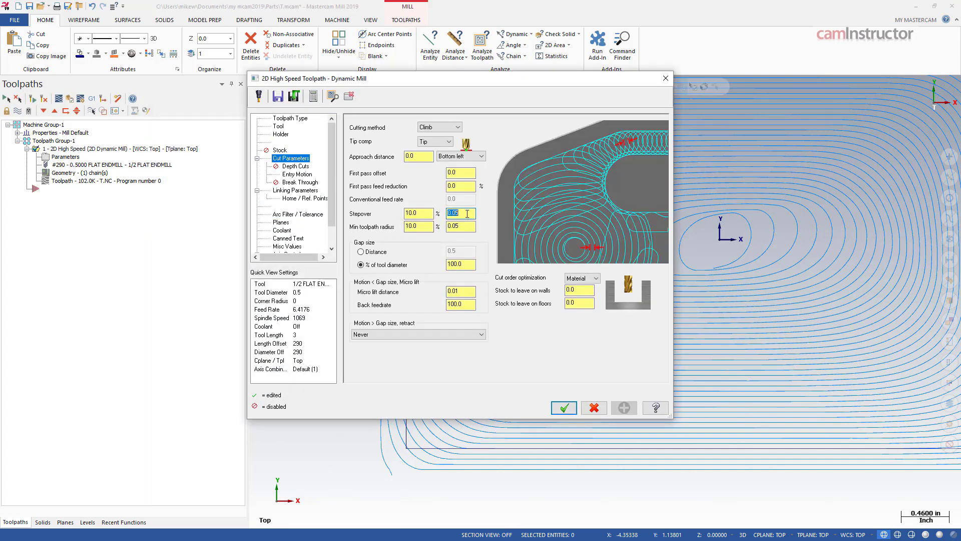
pyautogui.click(665, 78)
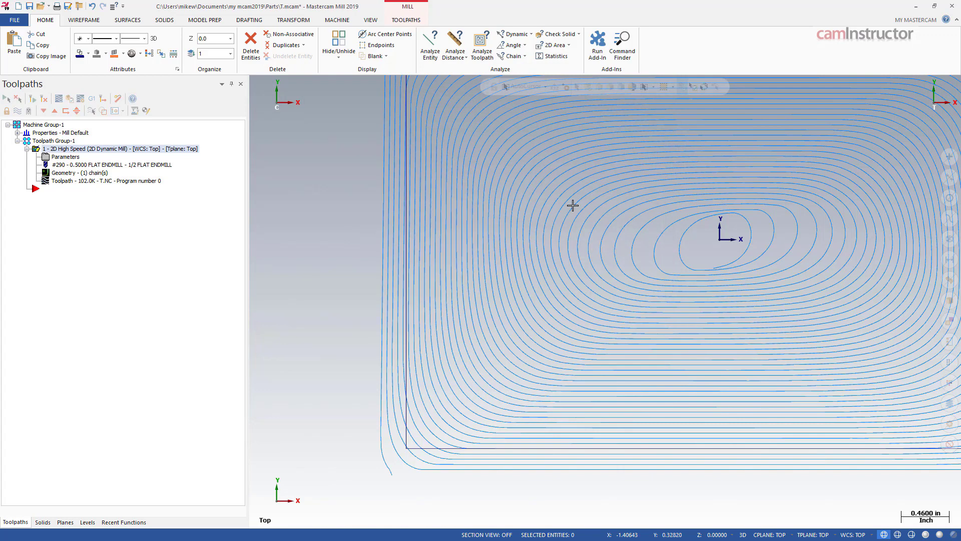
pyautogui.scroll(-3, 572, 205)
pyautogui.scroll(1, 751, 311)
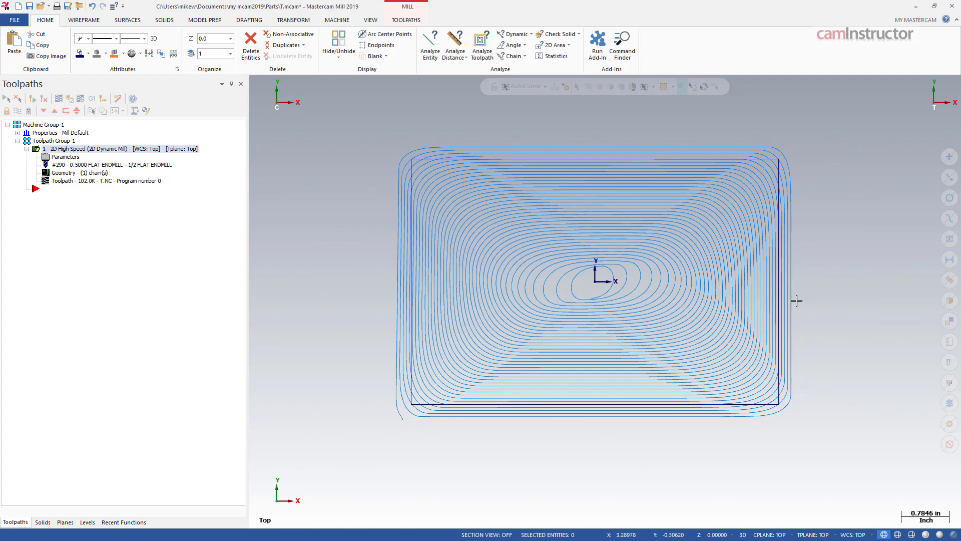
pyautogui.click(70, 158)
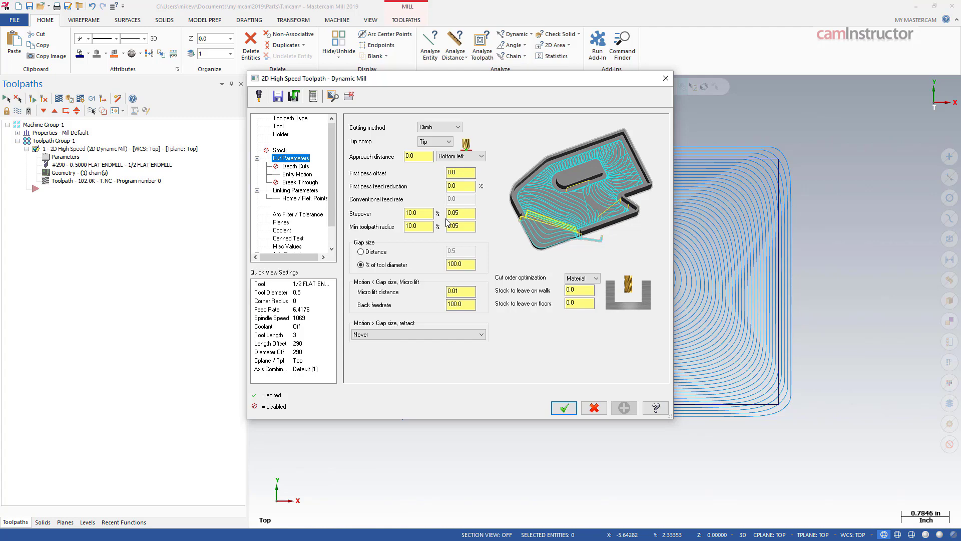
pyautogui.click(666, 78)
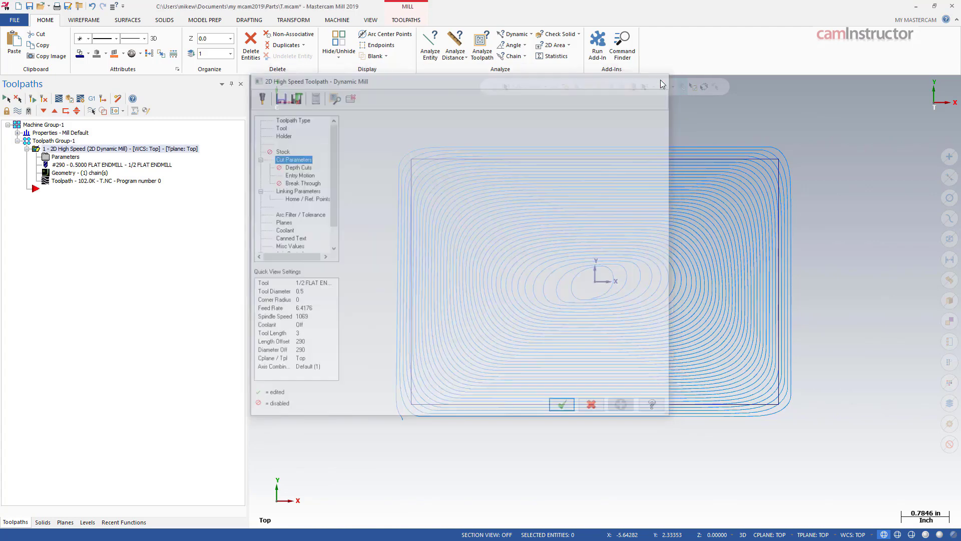
# Backplot the toolpath with cut material shaded, advance to the early passes on the rectangle's left side, and examine the tool engagement.
pyautogui.click(59, 98)
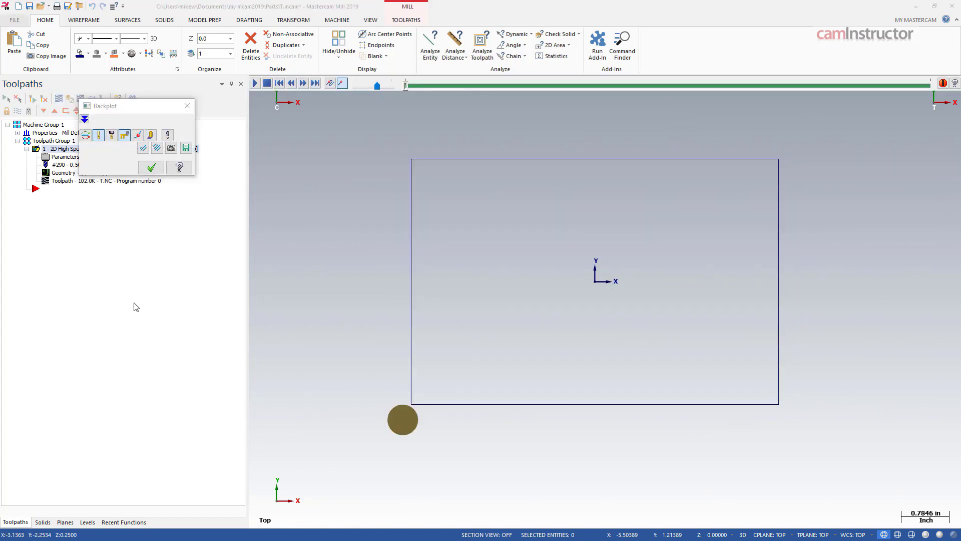
pyautogui.click(151, 136)
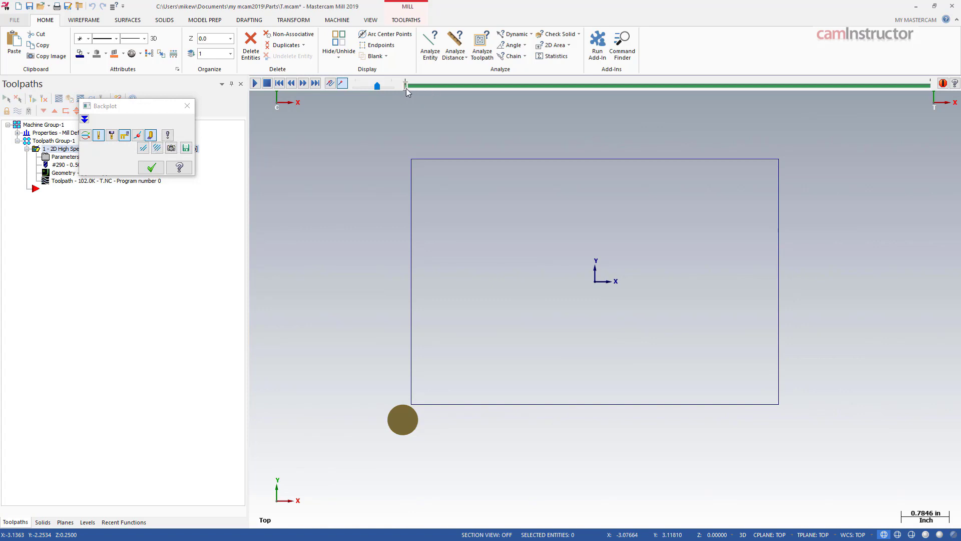
pyautogui.moveTo(406, 86); pyautogui.dragTo(445, 86)
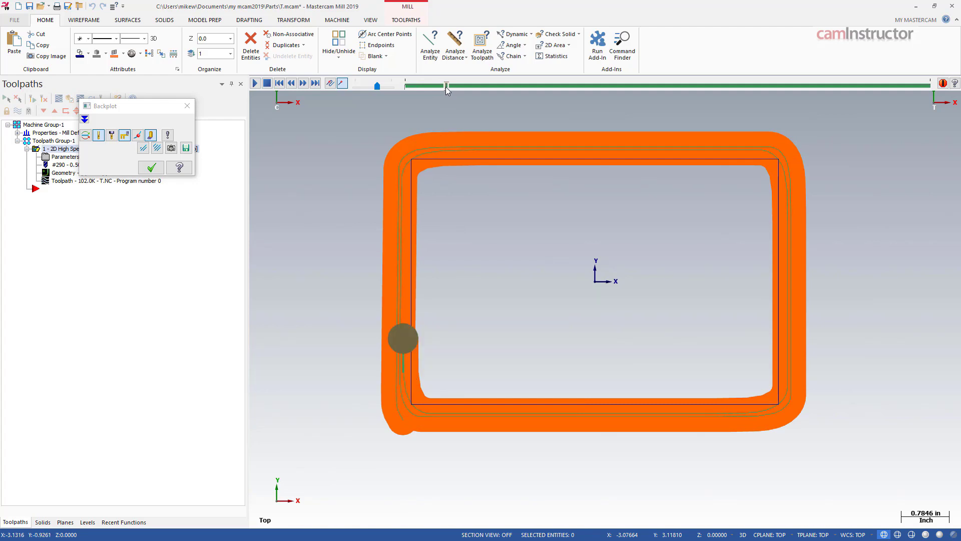
pyautogui.scroll(3, 417, 350)
pyautogui.scroll(6, 417, 350)
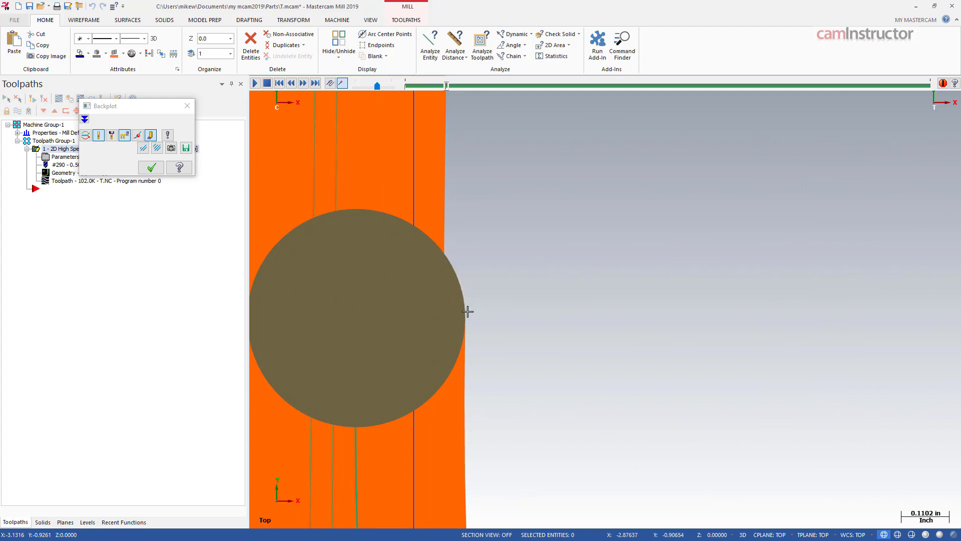
pyautogui.scroll(-4, 351, 346)
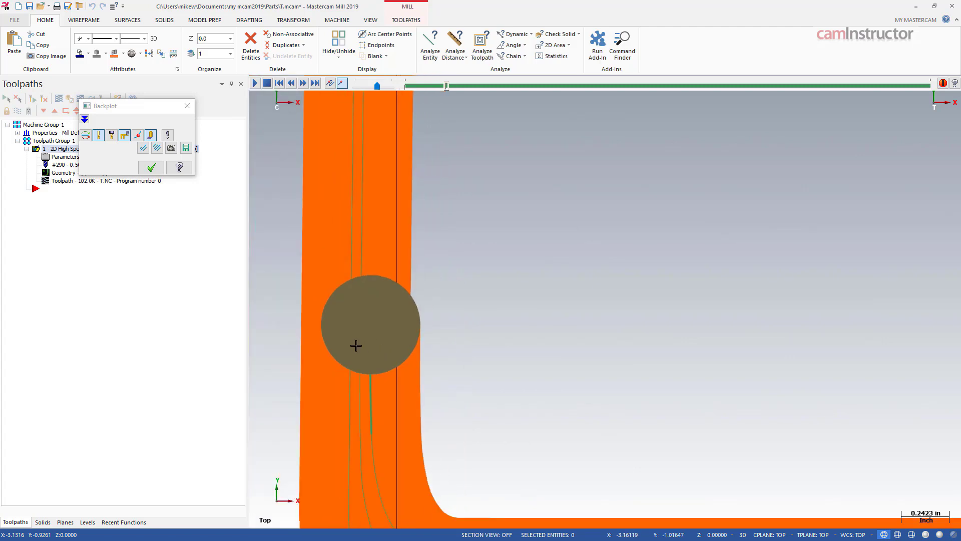
# Advance the backplot several passes inward along the rectangle's left side and examine how much material the cutter engages.
pyautogui.moveTo(447, 86); pyautogui.dragTo(515, 96)
pyautogui.scroll(3, 397, 225)
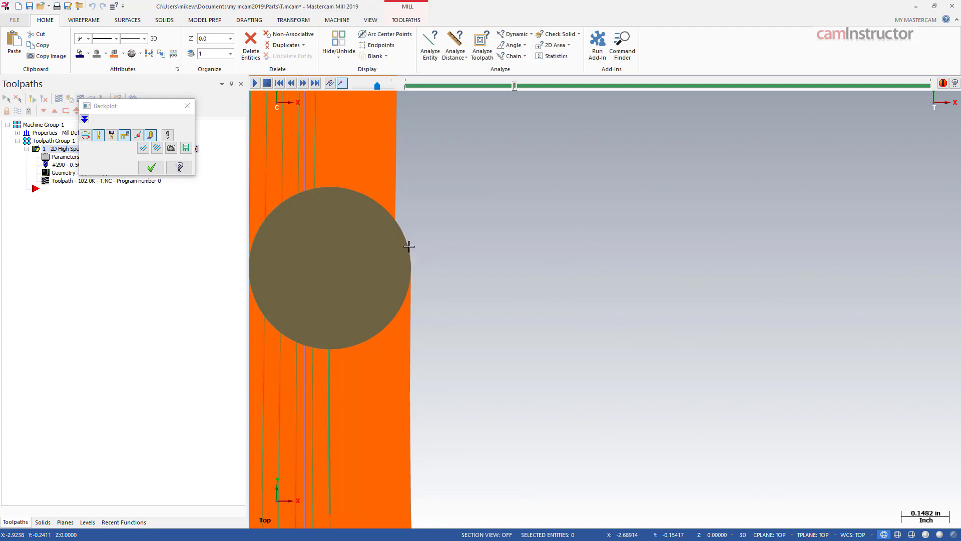
pyautogui.scroll(-3, 376, 273)
pyautogui.scroll(-3, 366, 285)
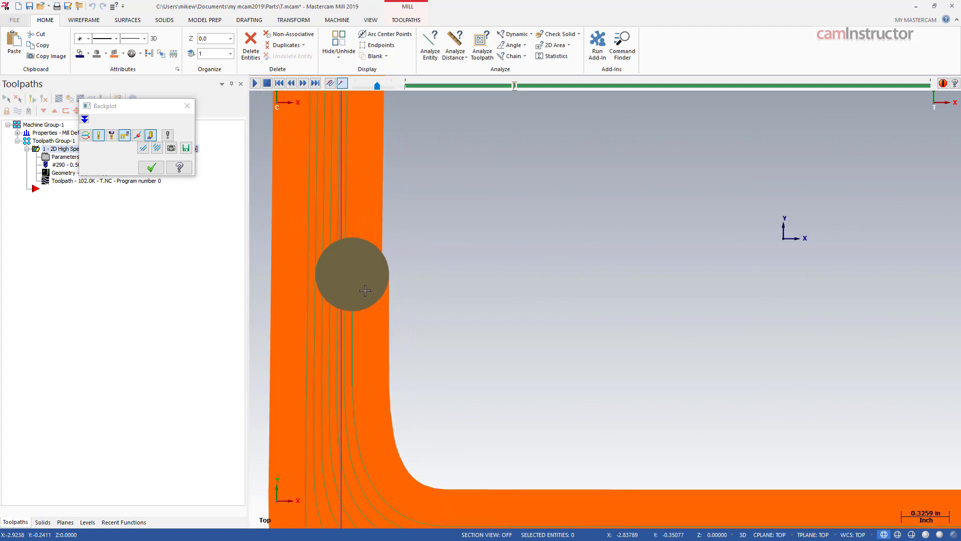
pyautogui.scroll(-3, 301, 331)
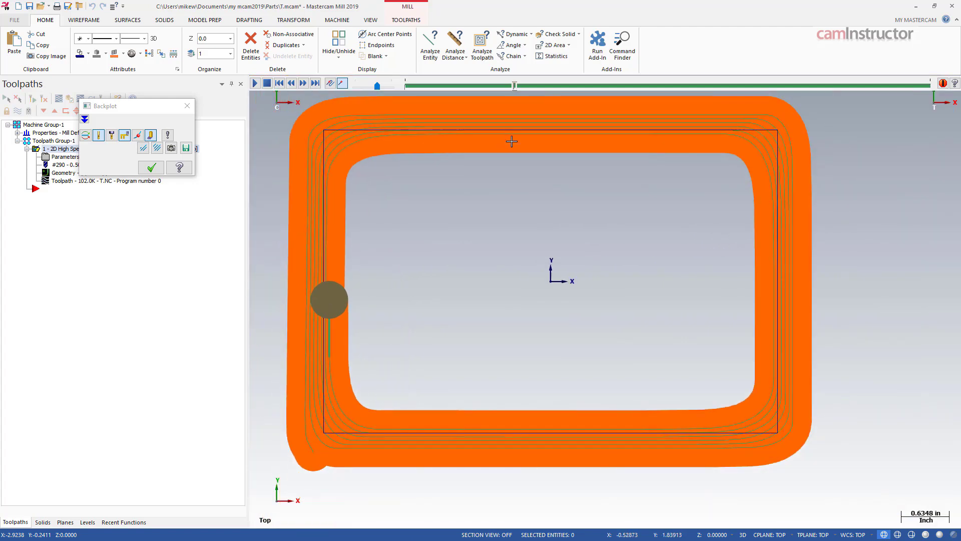
# Advance the backplot to the final passes around the center and examine the cutter's engagement at the left end of the remaining material.
pyautogui.moveTo(554, 92)
pyautogui.mouseDown()
pyautogui.moveTo(722, 98)
pyautogui.moveTo(909, 89)
pyautogui.mouseUp()
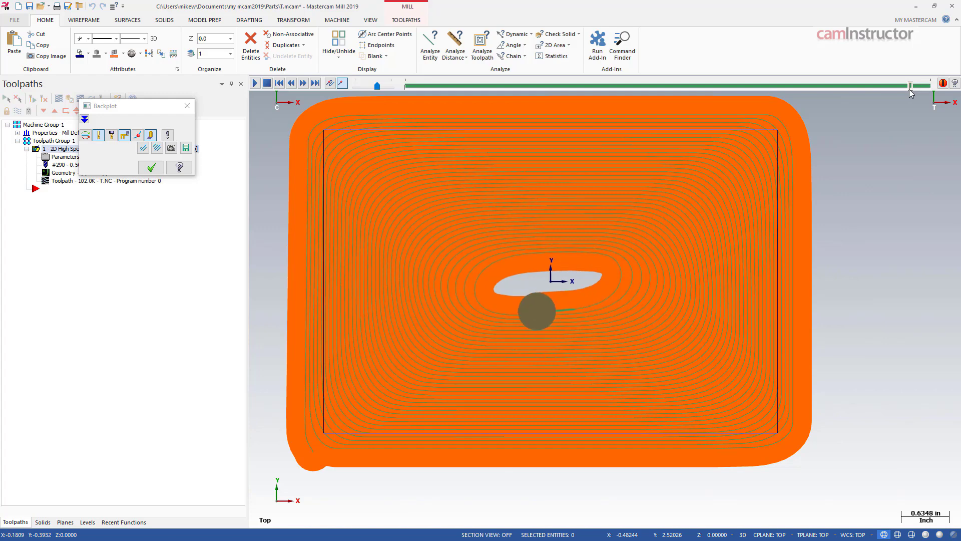
pyautogui.scroll(1, 582, 304)
pyautogui.scroll(3, 583, 303)
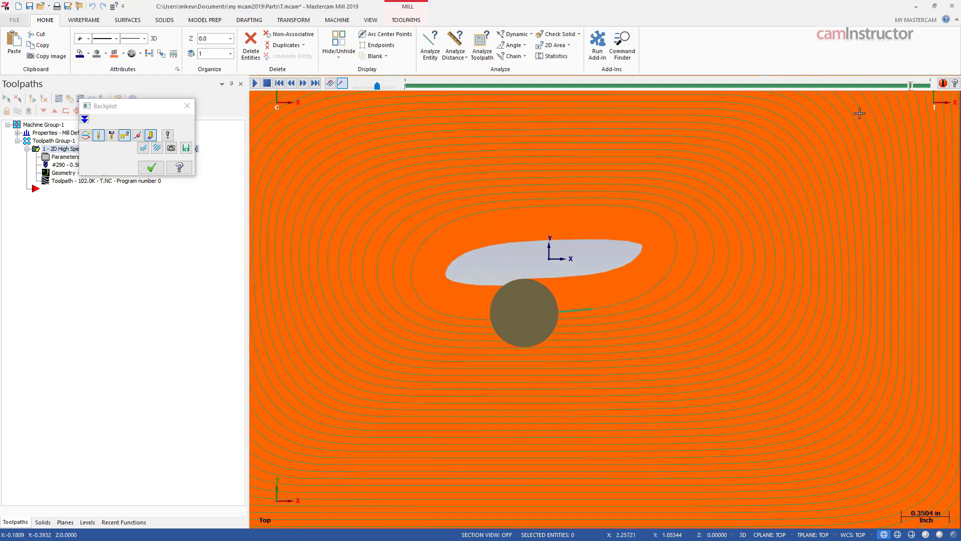
pyautogui.moveTo(912, 89); pyautogui.dragTo(912, 88)
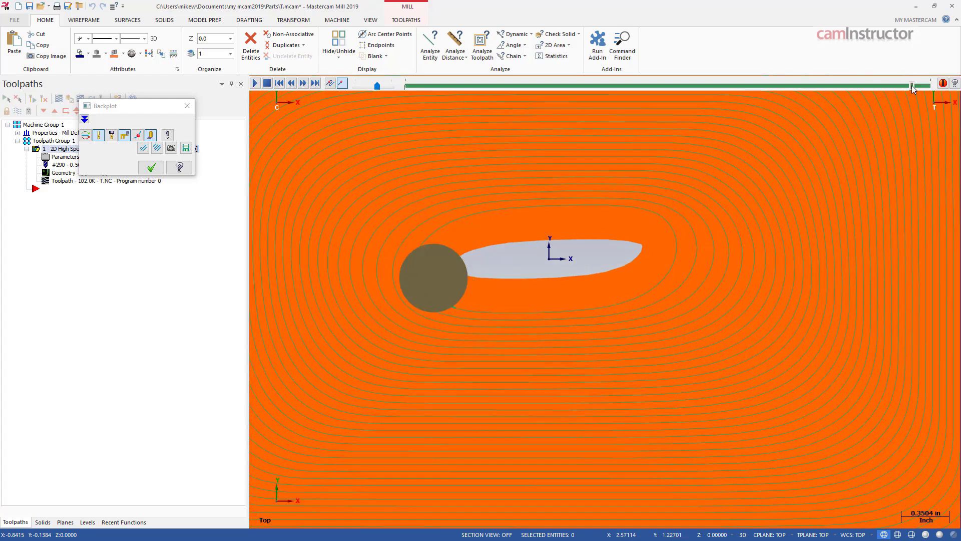
pyautogui.scroll(4, 592, 264)
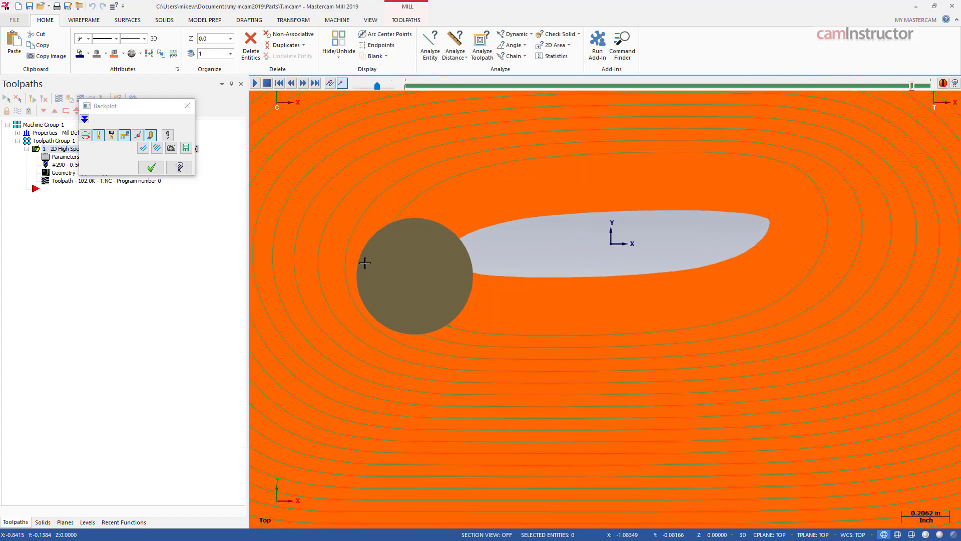
pyautogui.scroll(5, 365, 263)
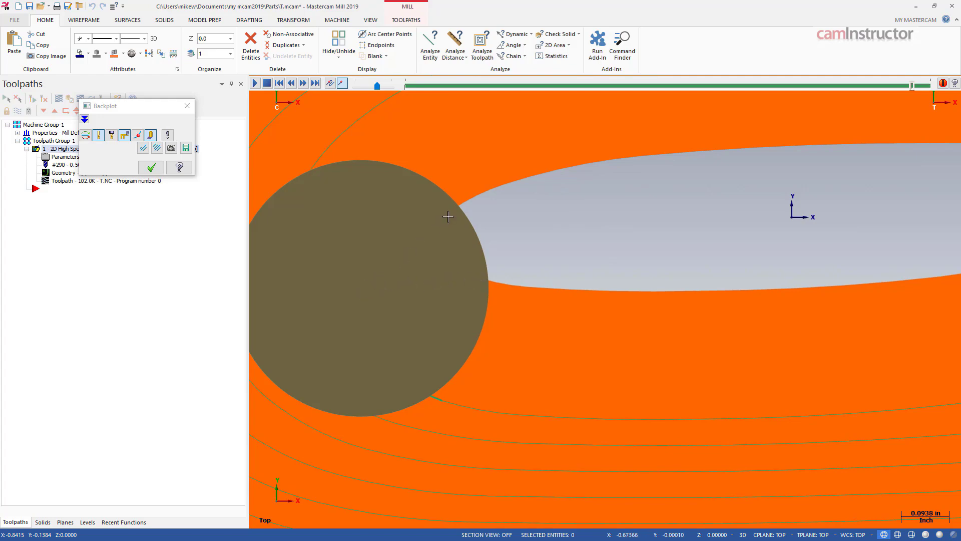
pyautogui.scroll(-7, 487, 276)
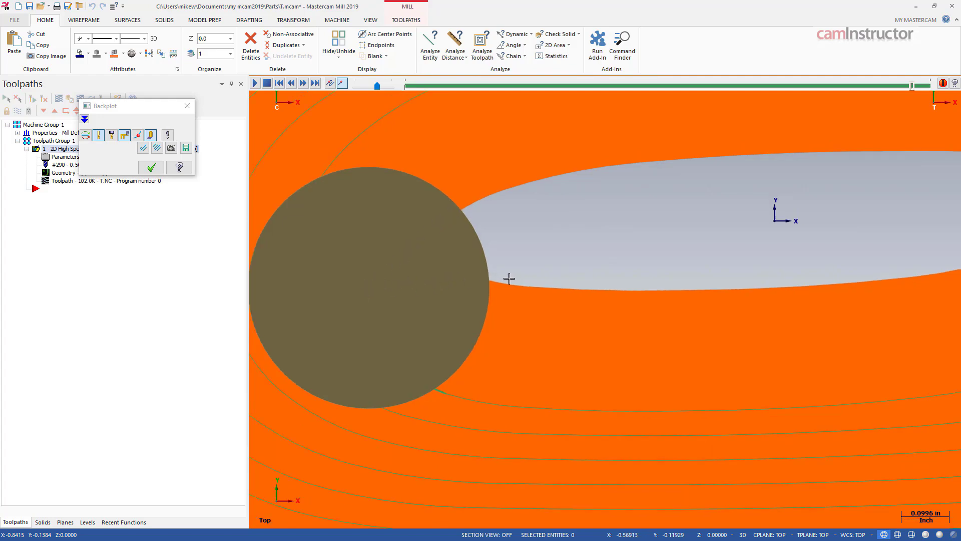
pyautogui.scroll(-5, 567, 280)
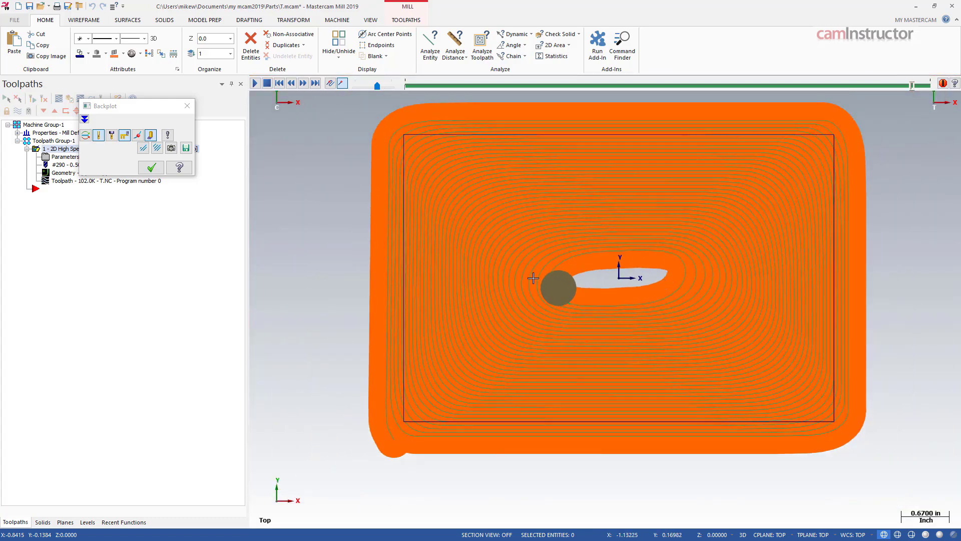
# Compare the cutter position with the uncut sliver at the rectangle's center, close the backplot, and view the whole toolpath.
pyautogui.scroll(4, 548, 286)
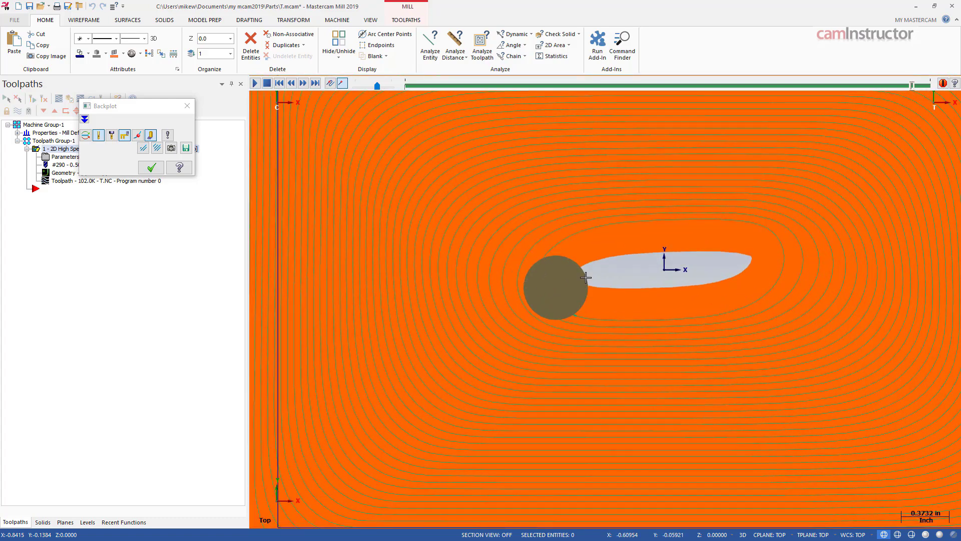
pyautogui.scroll(2, 586, 277)
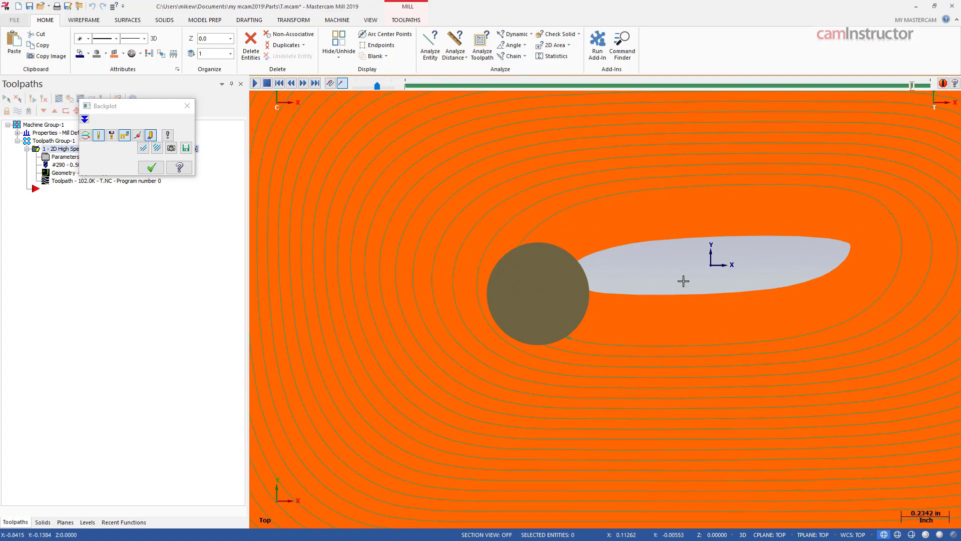
pyautogui.scroll(-3, 501, 320)
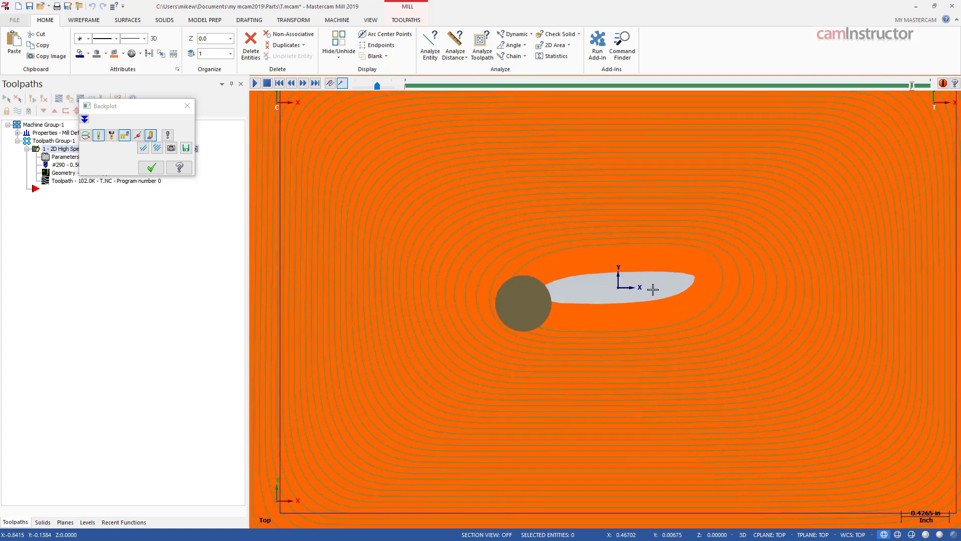
pyautogui.scroll(-1, 652, 289)
pyautogui.click(186, 106)
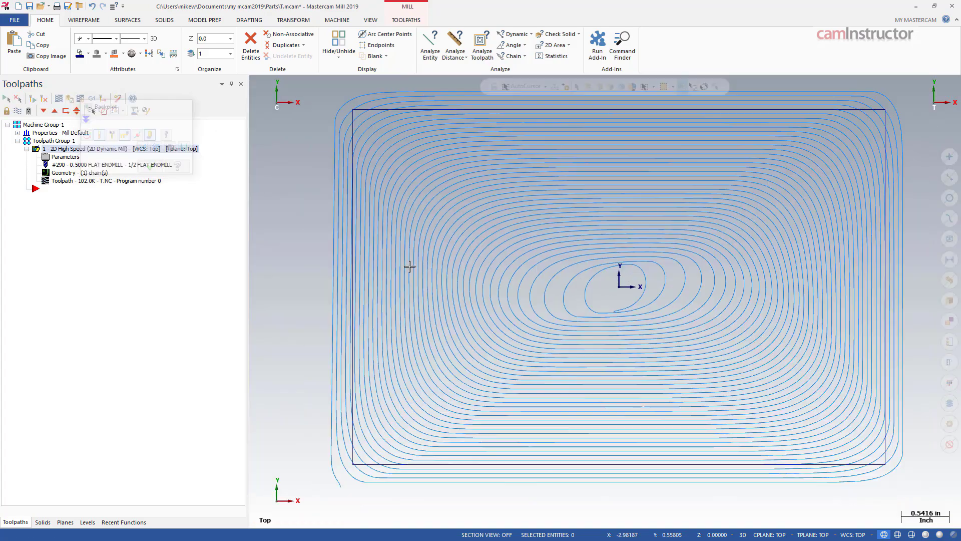
pyautogui.scroll(-2, 481, 289)
pyautogui.scroll(-1, 485, 290)
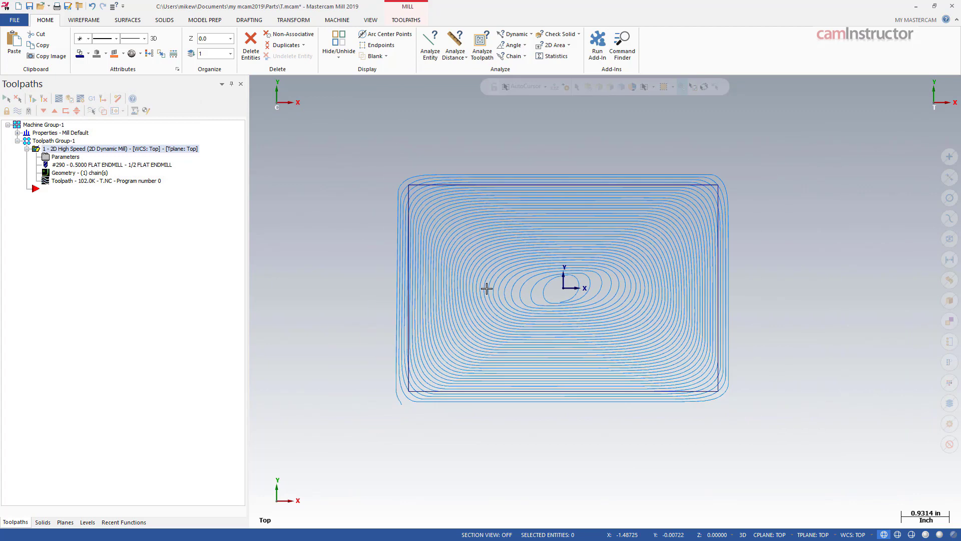